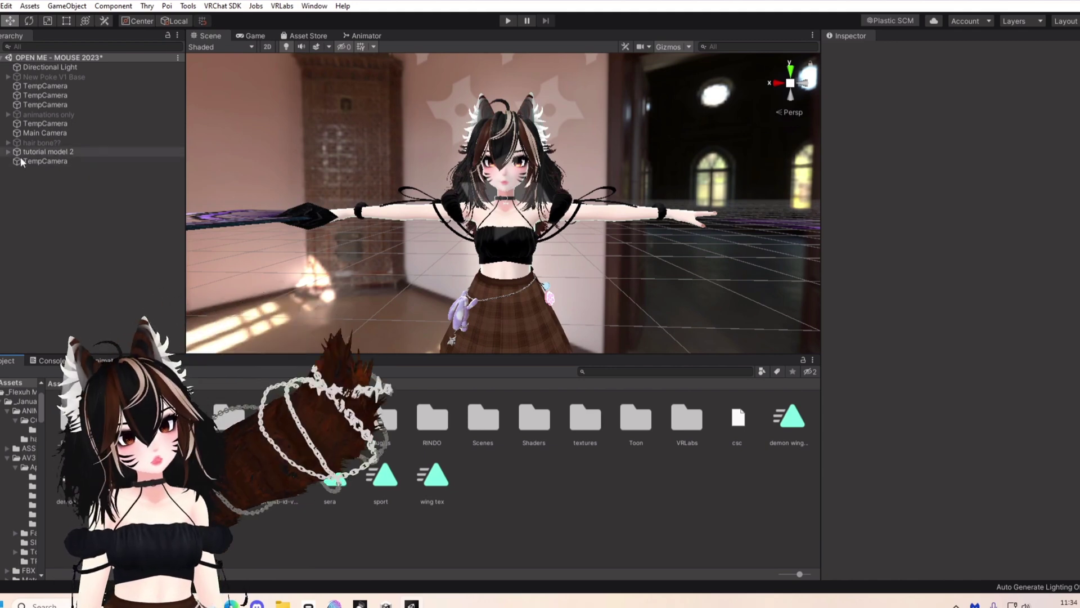
Step: Select tutorial model 2 and ping its RINDO_FX controller and expression parameters from the descriptor
left_click(45, 152)
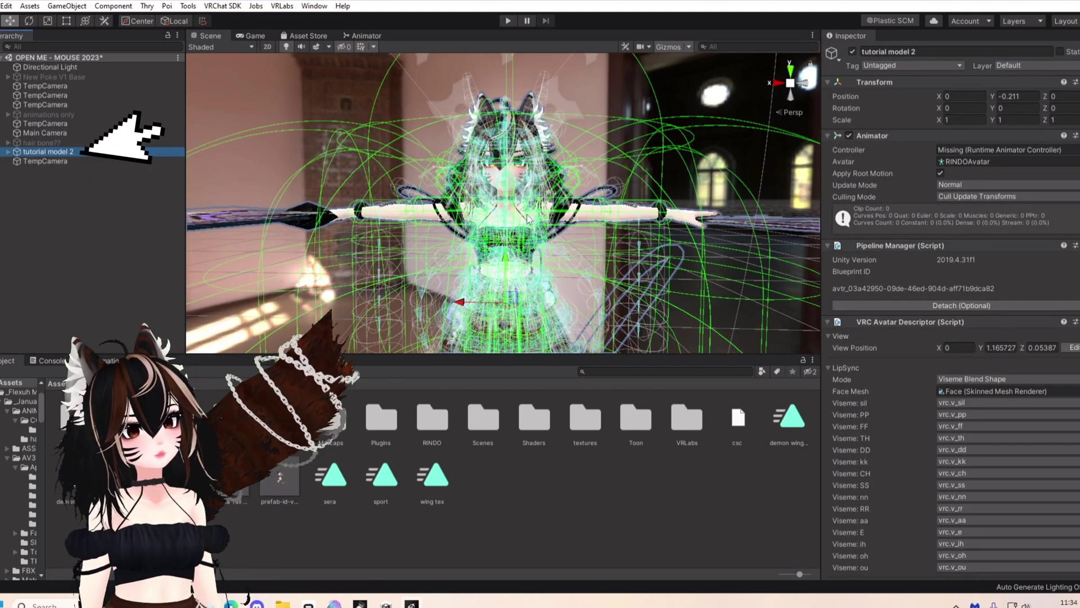
scroll(921, 329, "down", 8)
scroll(948, 346, "down", 2)
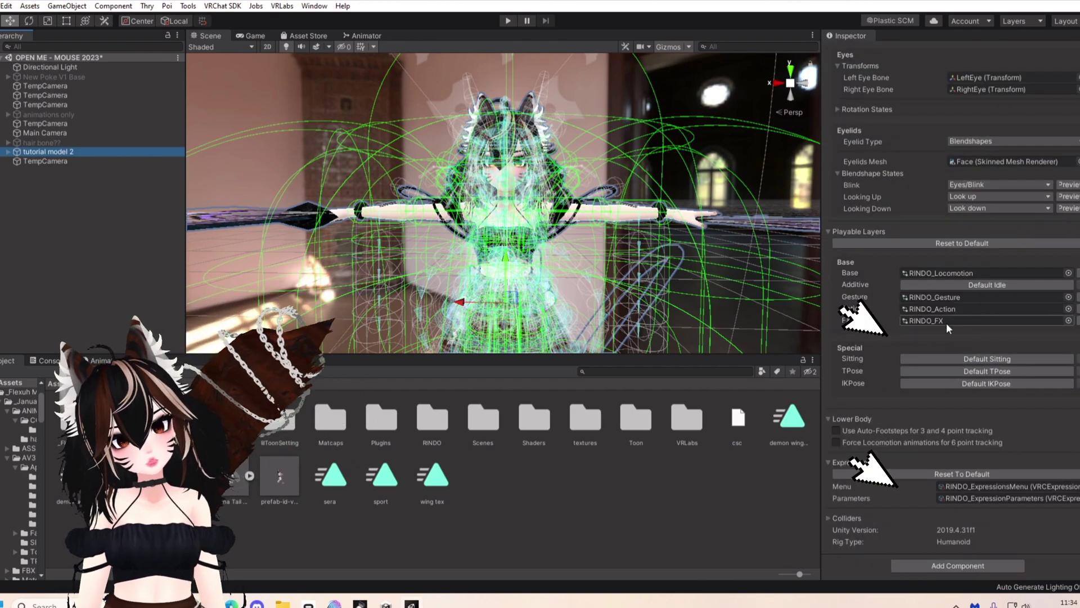
left_click(981, 320)
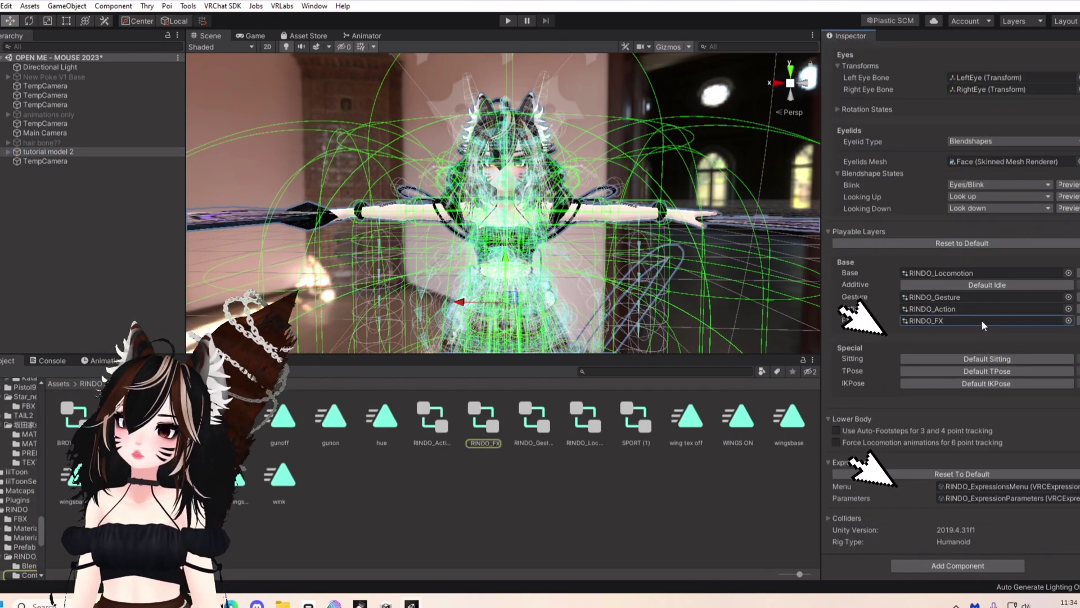
left_click(987, 499)
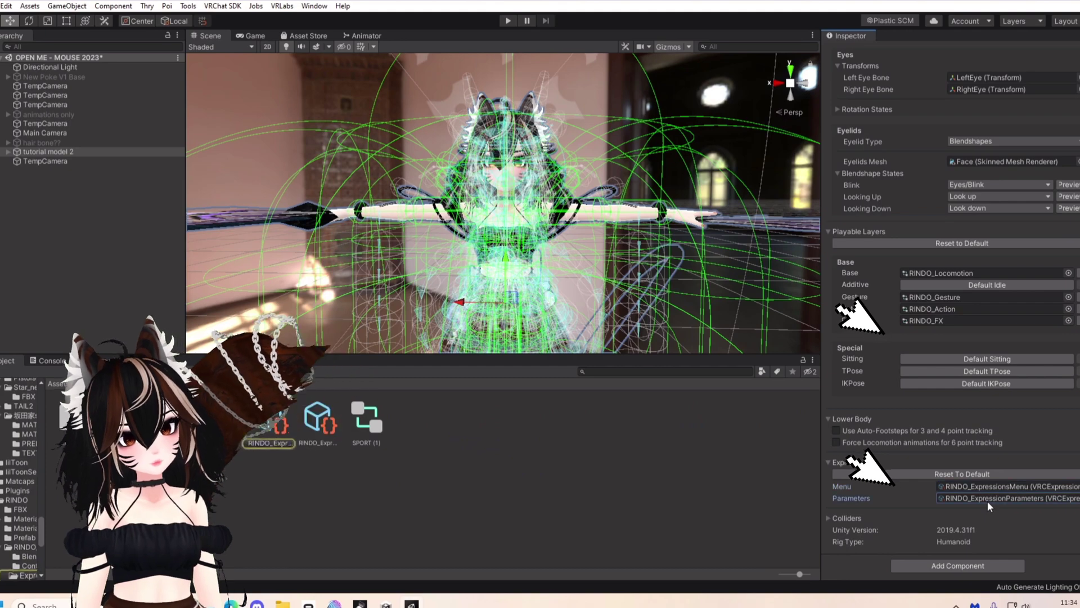
left_click(926, 318)
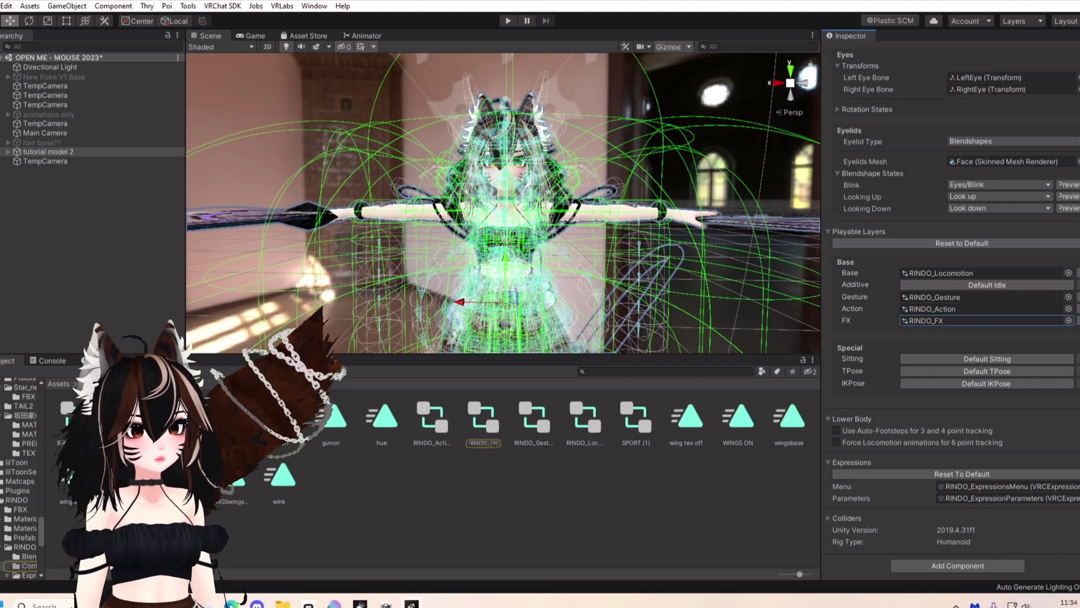
left_click(62, 384)
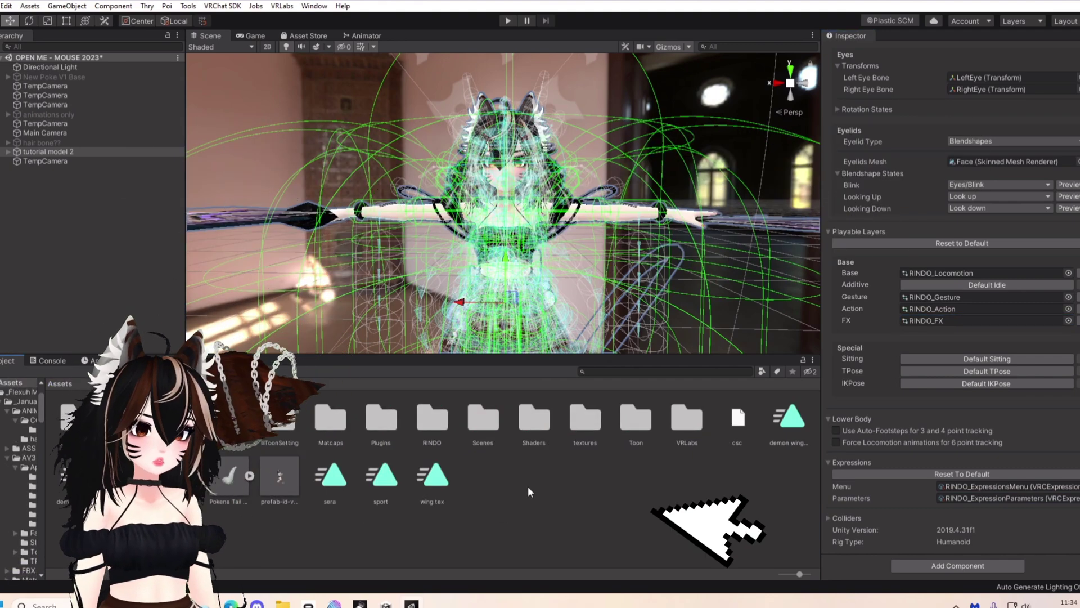
right_click(504, 478)
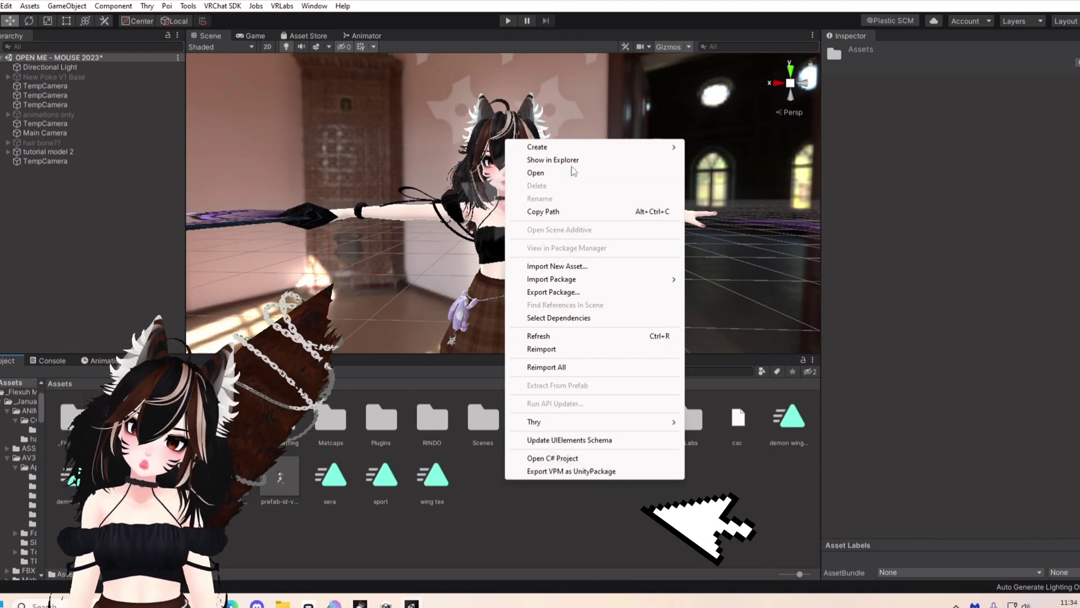
mouse_move(579, 146)
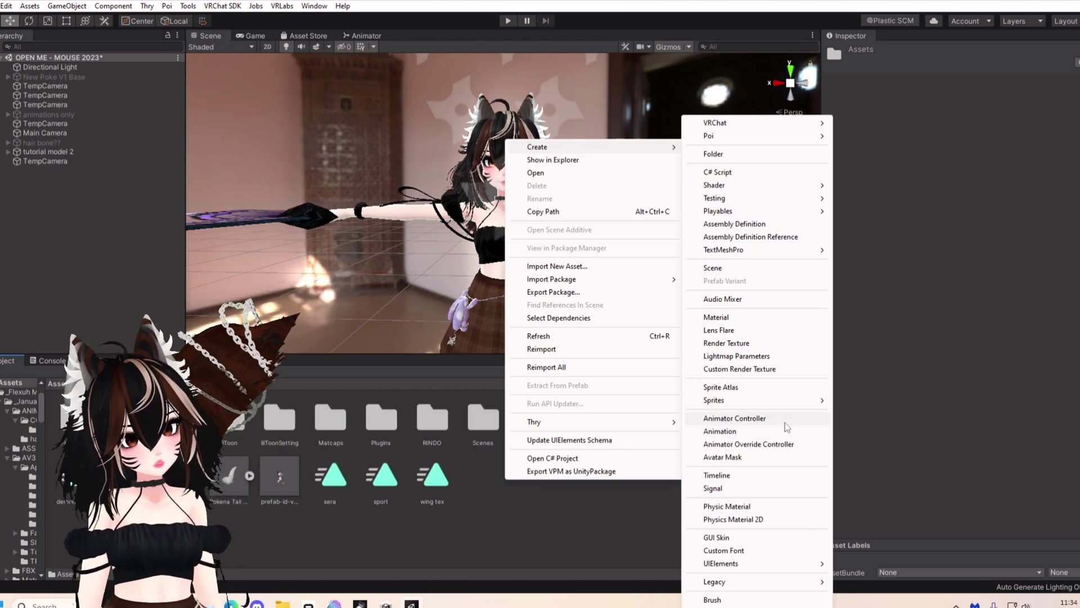
left_click(534, 542)
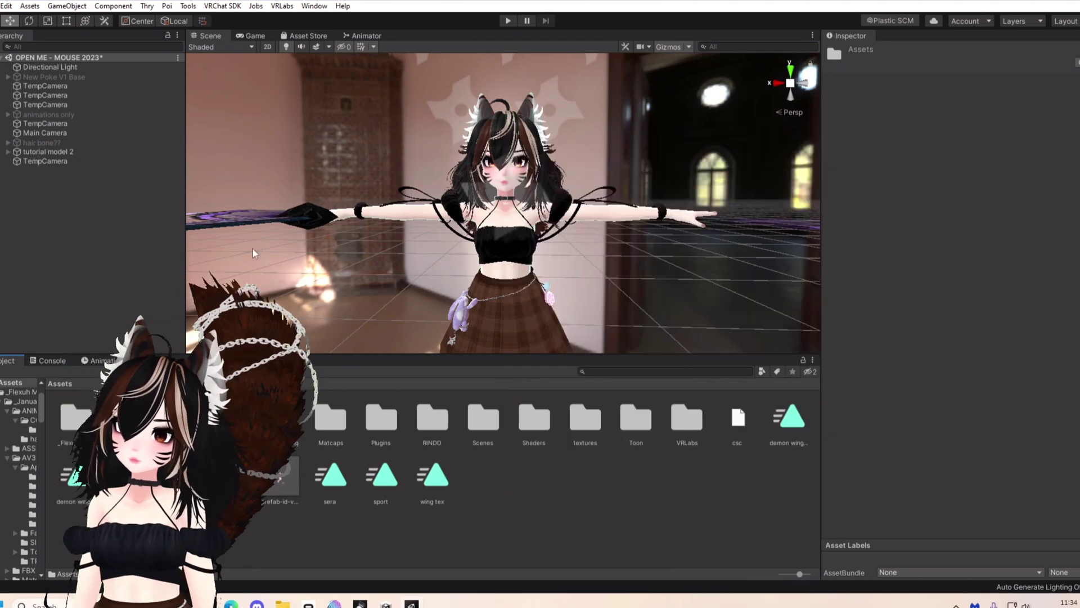
left_click(50, 152)
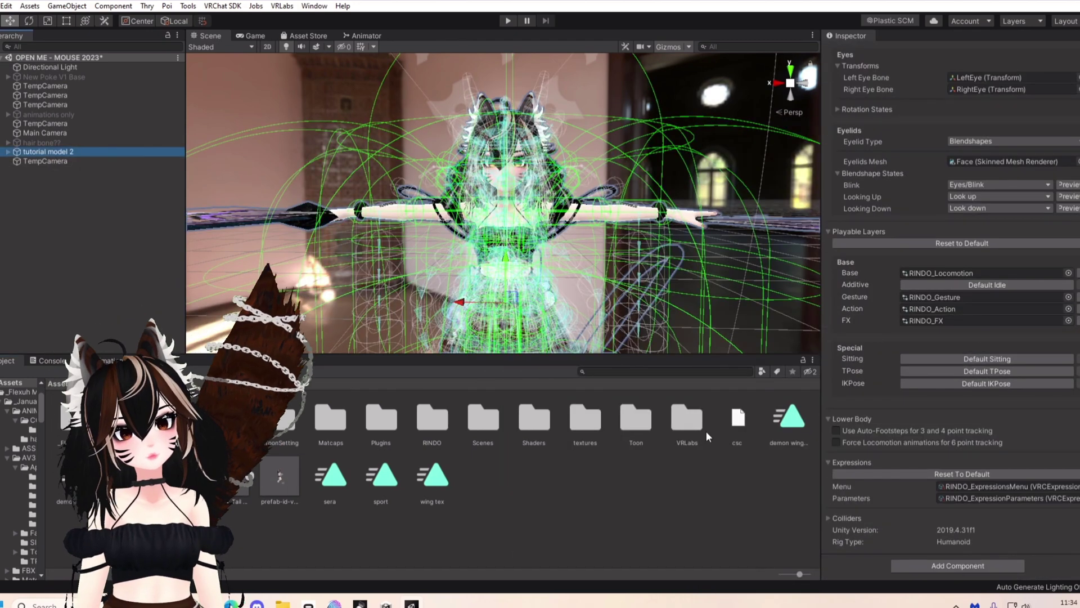
left_click(921, 321)
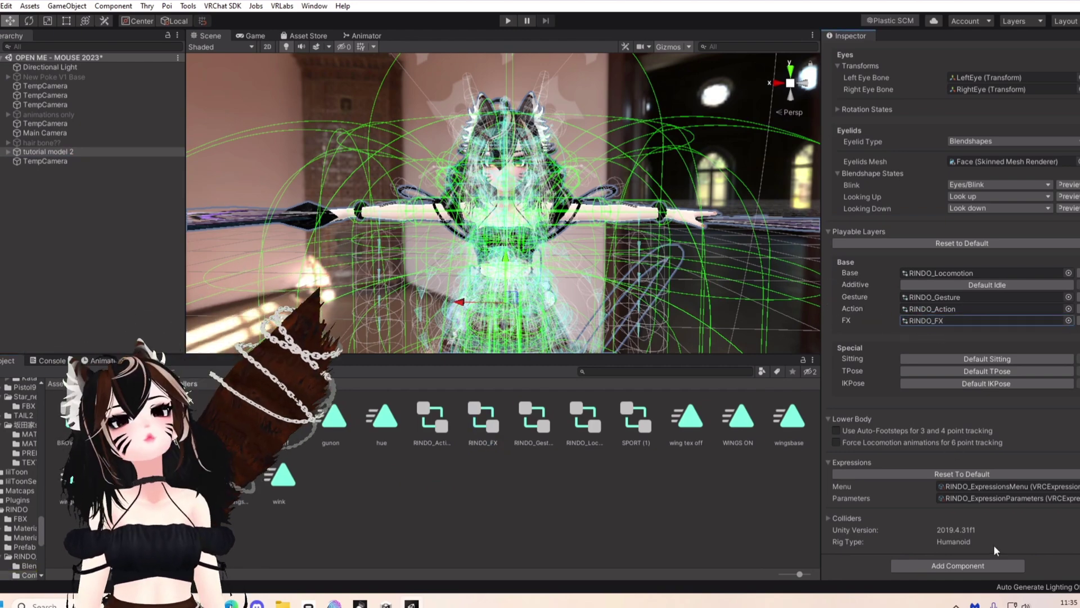
Step: Browse the Assets Create > VRChat > Avatars menu, then dismiss it
left_click(58, 383)
right_click(548, 488)
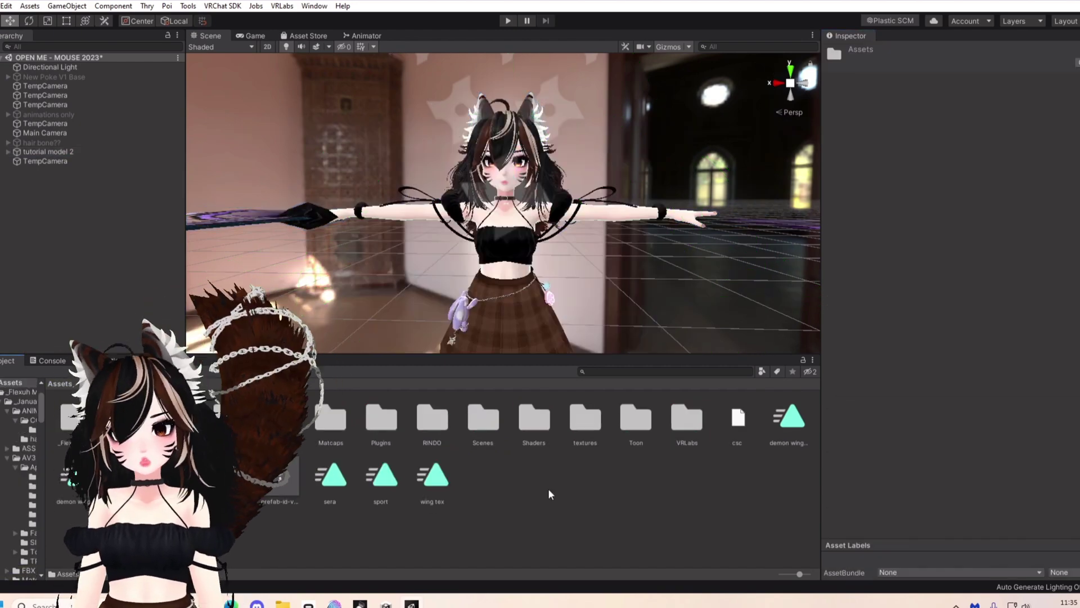
mouse_move(617, 155)
mouse_move(764, 124)
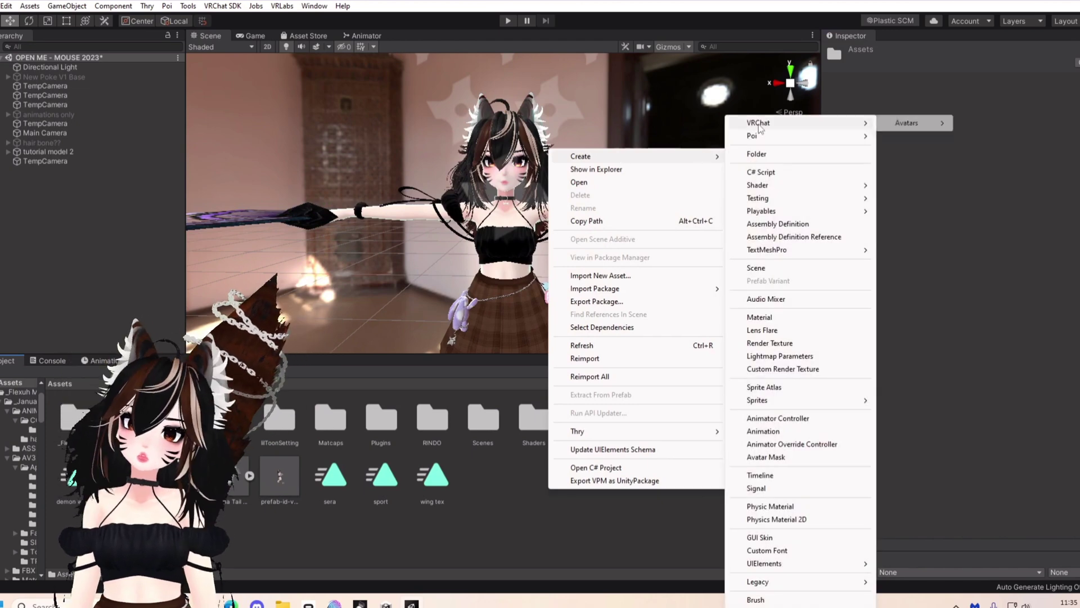
mouse_move(906, 122)
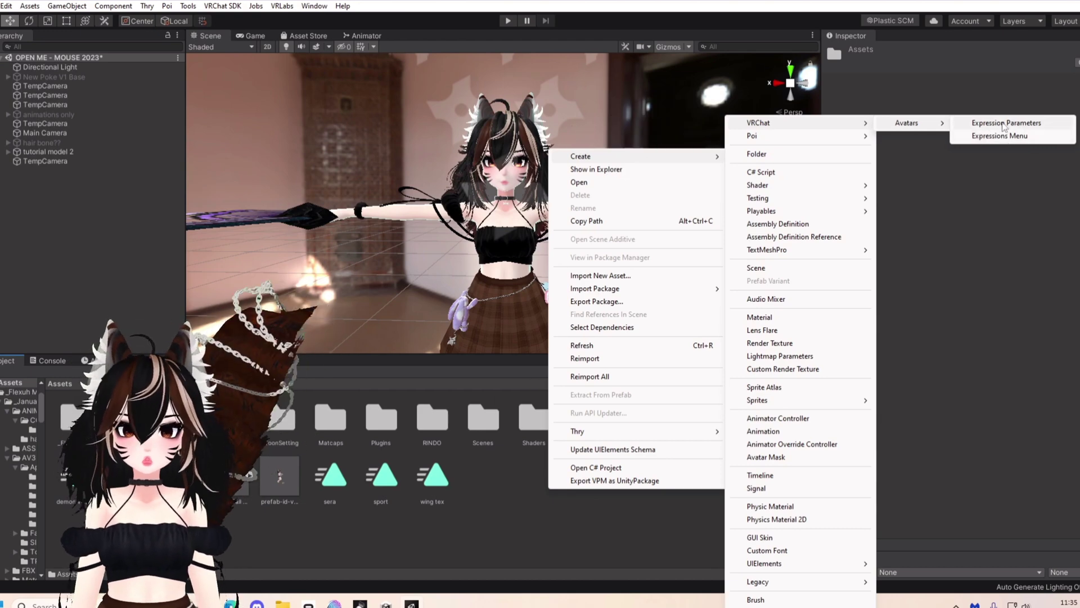
key("Escape")
Step: Select tutorial model 2 and ping its RINDO Expressions Menu asset in the project
left_click(66, 153)
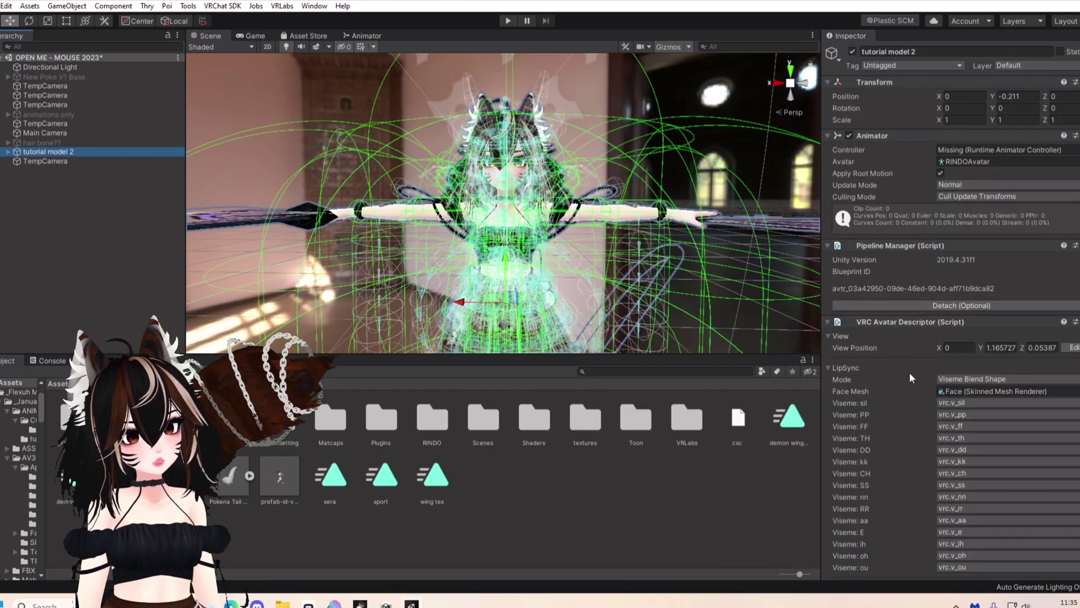
scroll(910, 373, "down", 10)
left_click(971, 486)
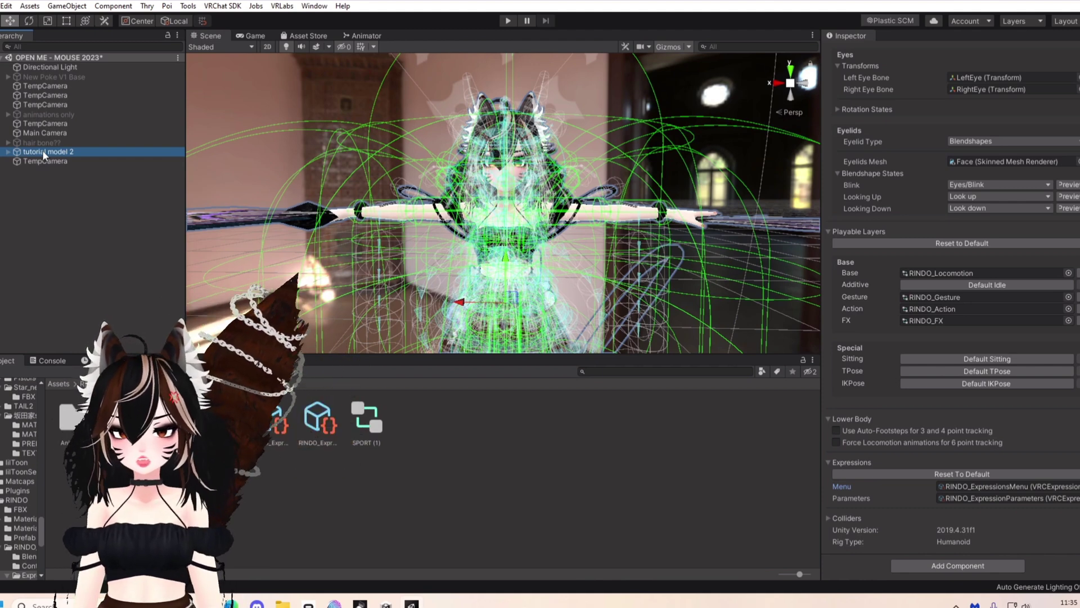
Step: Duplicate tutorial model 2 into a copy named tutorial model 2 (1)
right_click(42, 151)
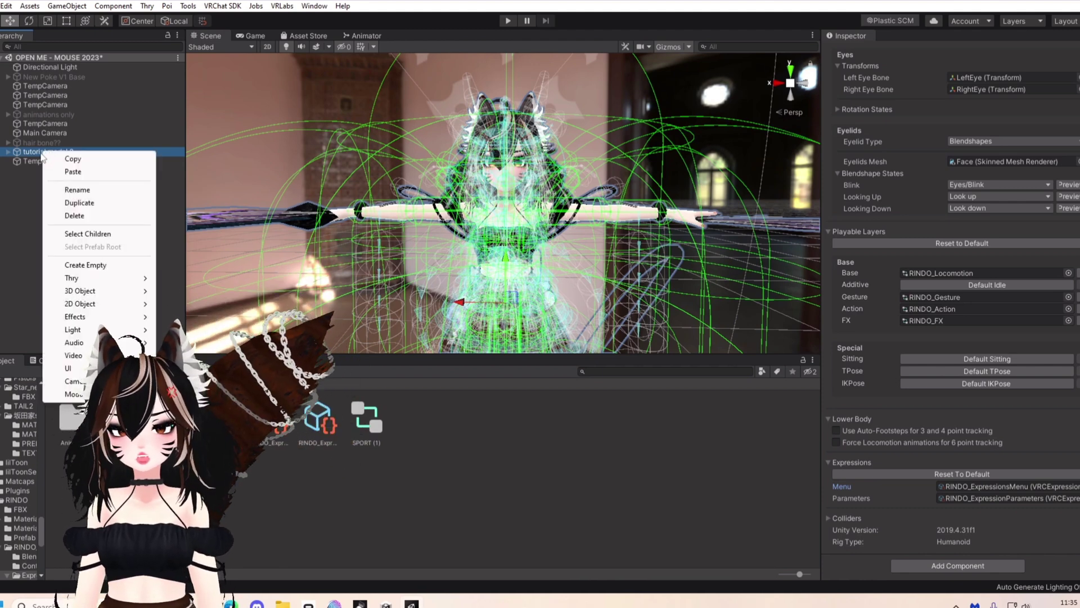
left_click(78, 206)
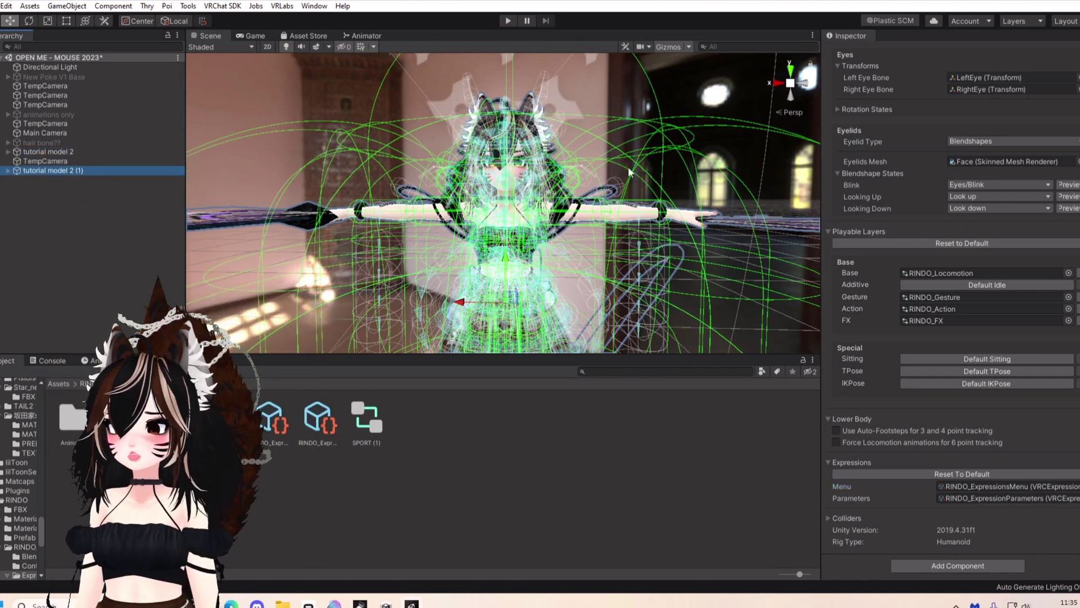
left_click(76, 152)
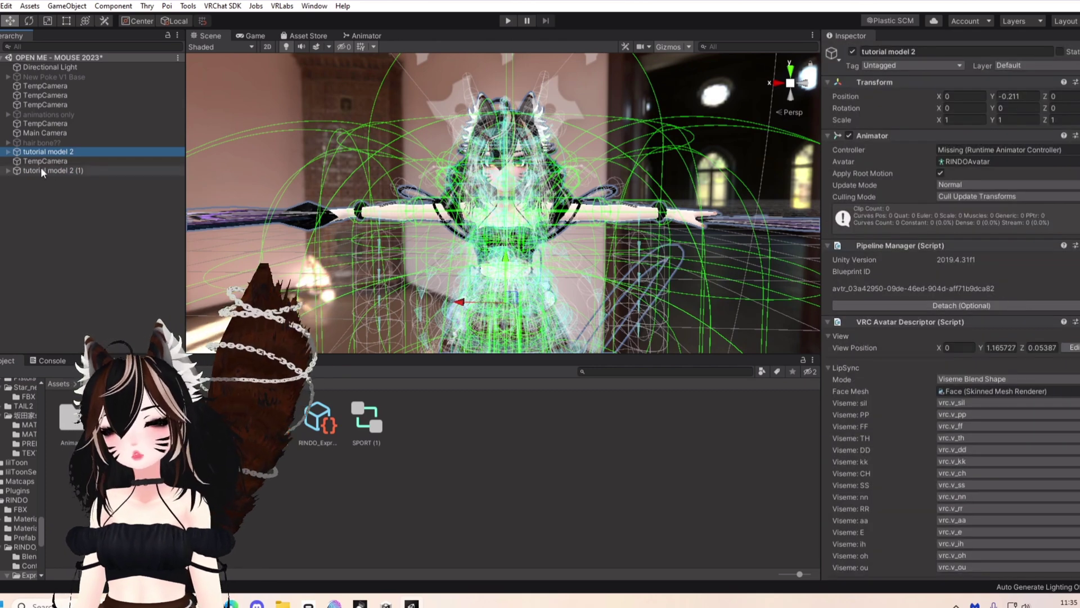
left_click(47, 170)
Step: Disable the original tutorial model 2 and select the copy tutorial model 2 (1)
left_click(47, 151)
left_click(852, 51)
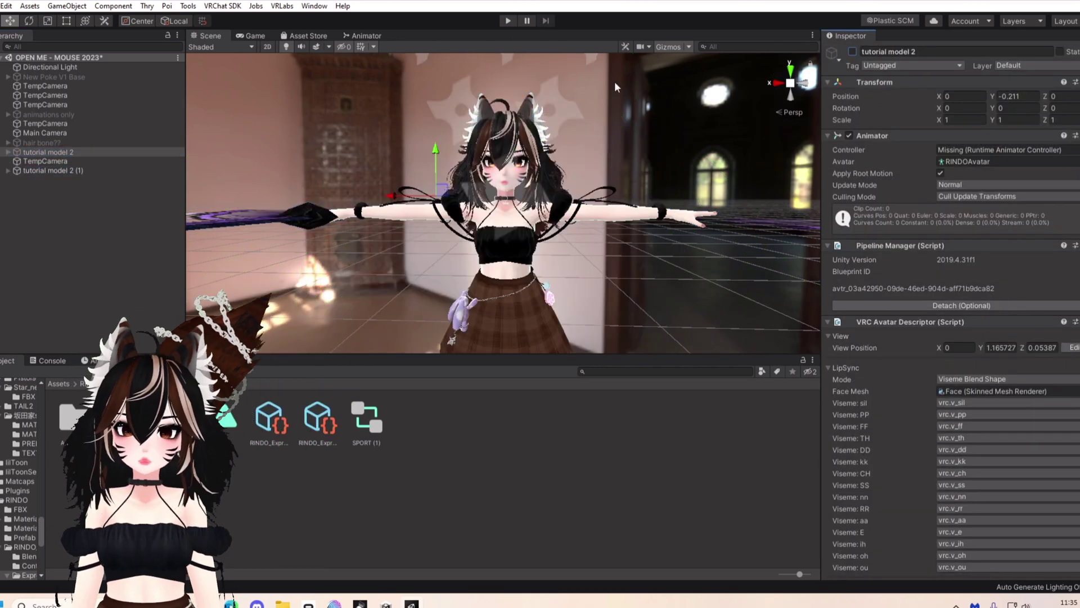
left_click(86, 170)
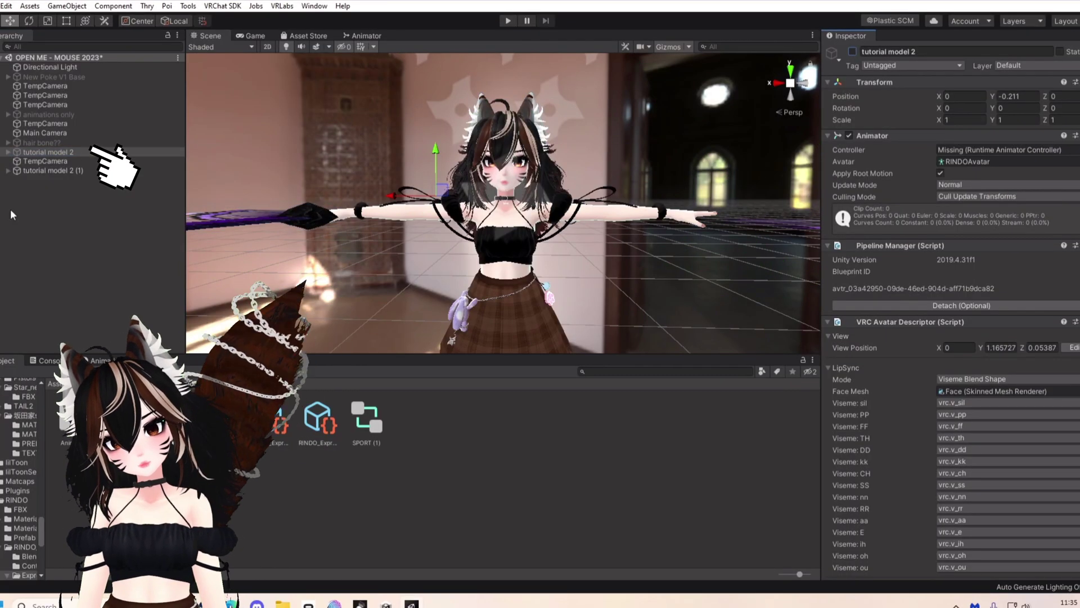
left_click(53, 171)
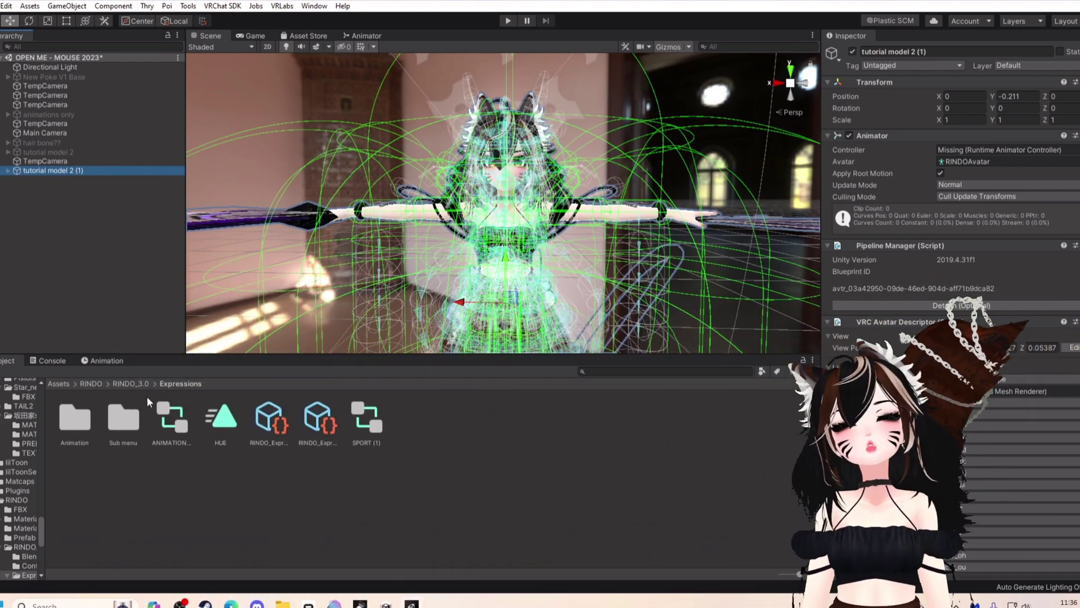
Step: Show the Animation panel and open the Animator window from Window > Animation
left_click(107, 360)
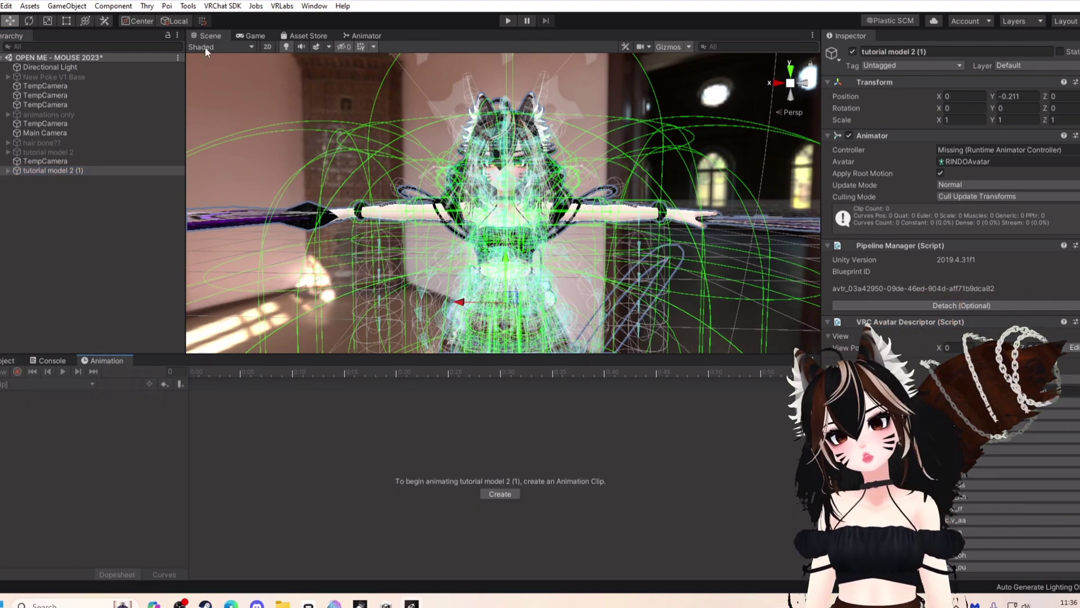
left_click(313, 6)
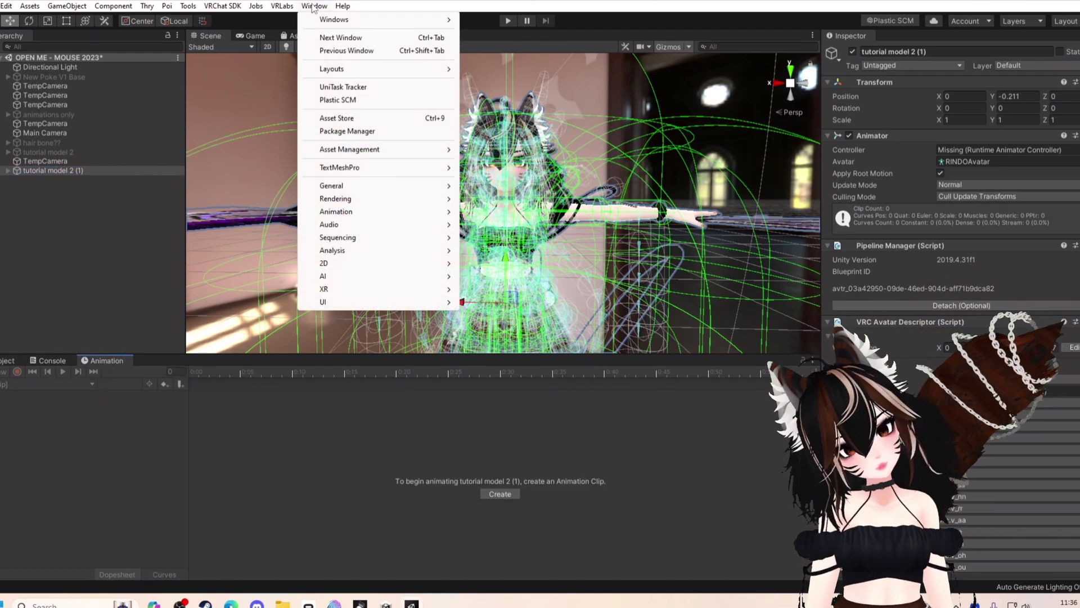
mouse_move(366, 212)
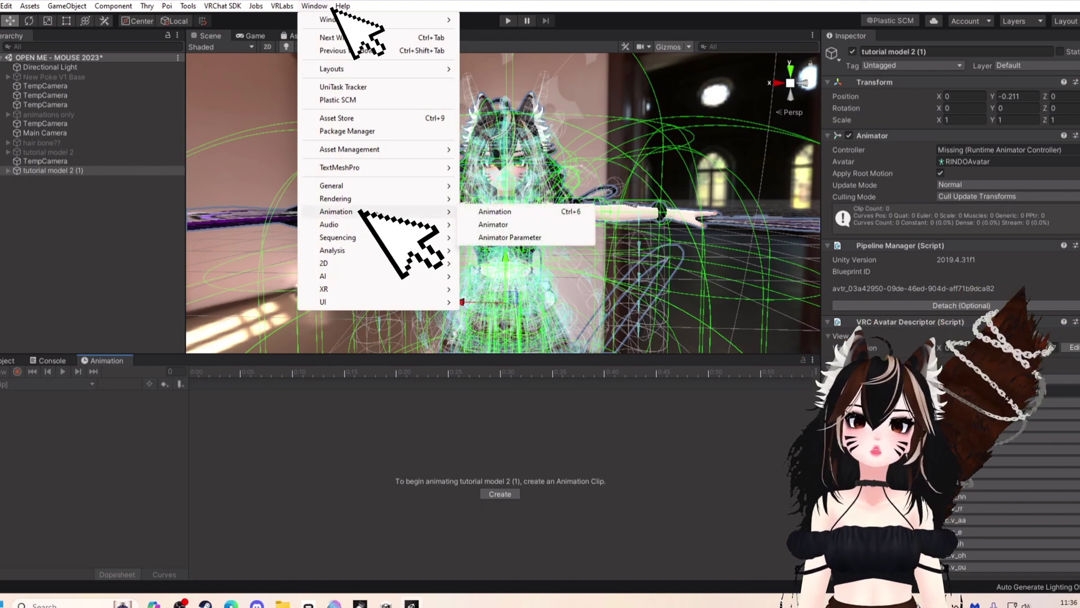
left_click(506, 225)
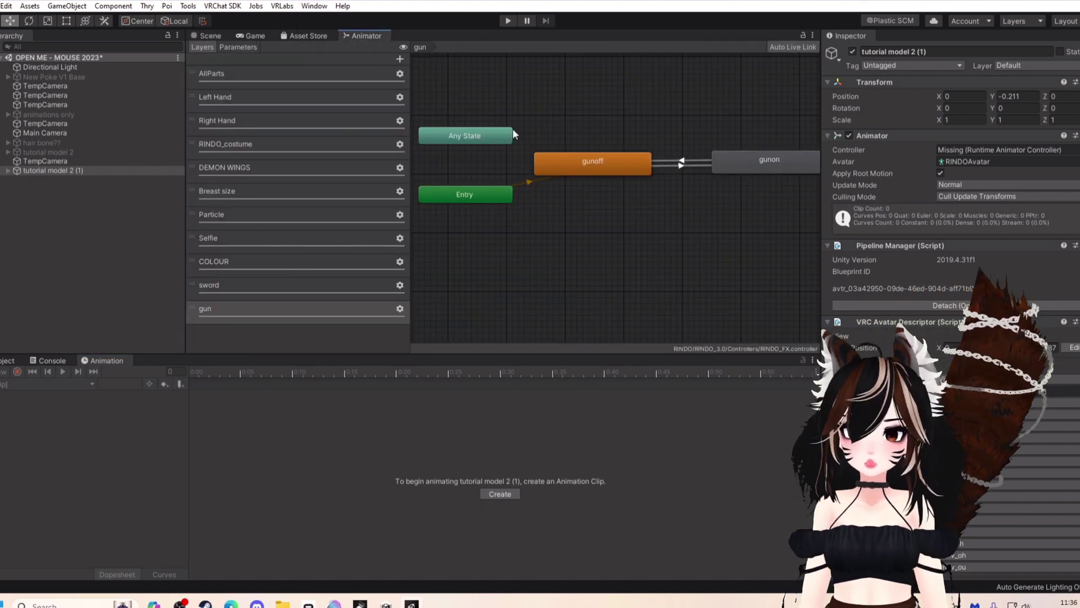
left_click(213, 35)
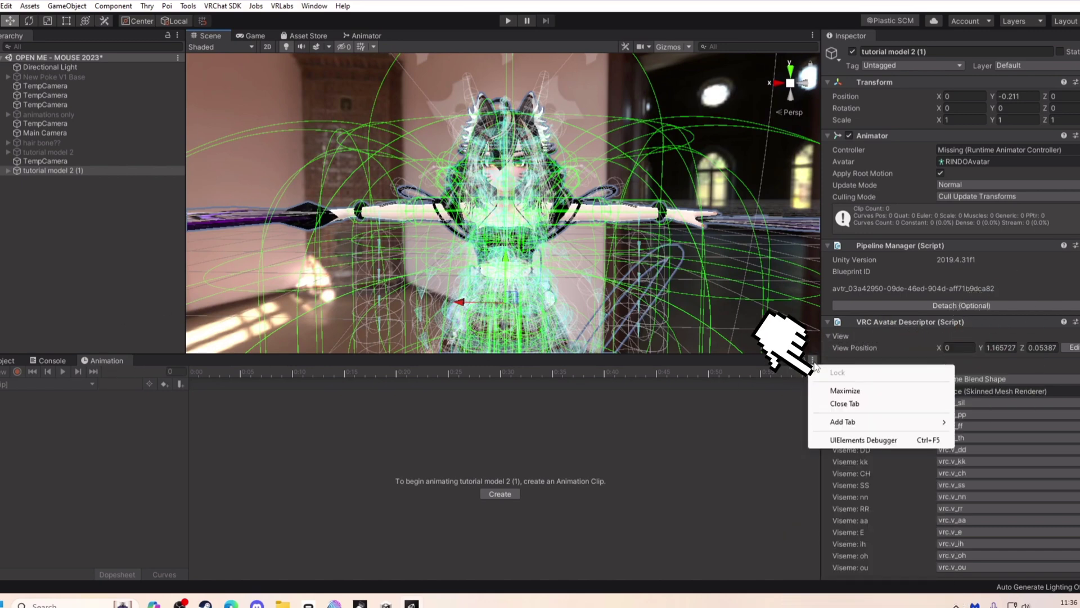
Step: Add an Animation tab and select tutorial model 2 (1) to target it
mouse_move(850, 428)
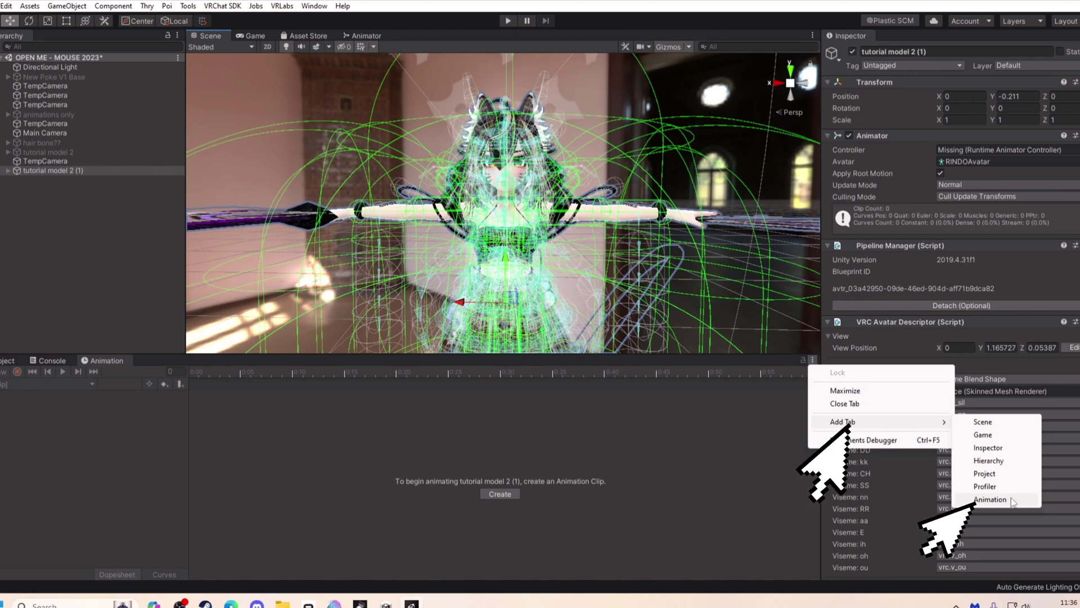
left_click(84, 438)
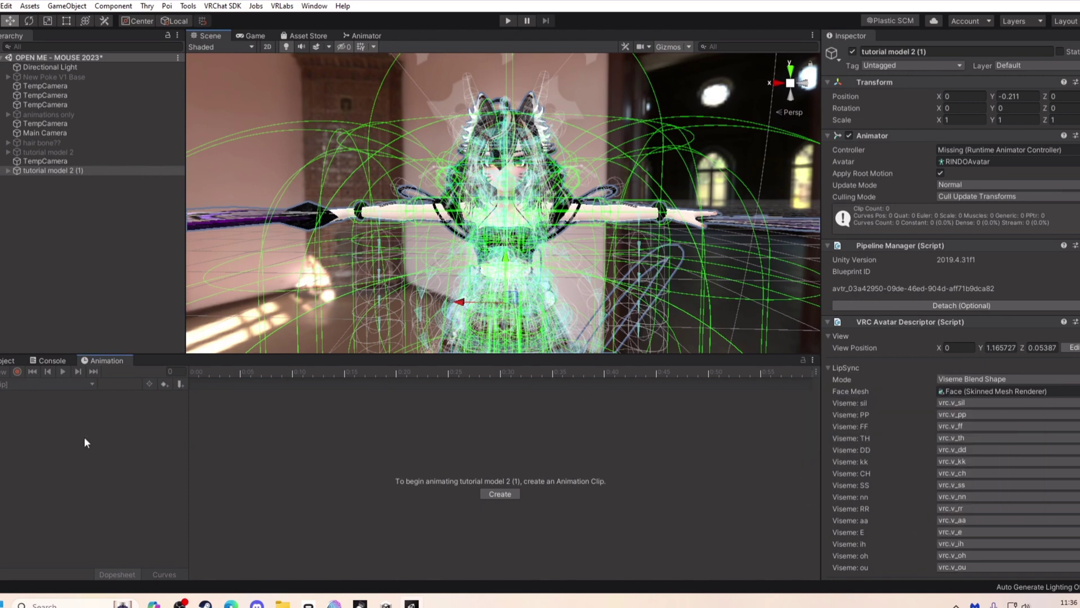
left_click(66, 171)
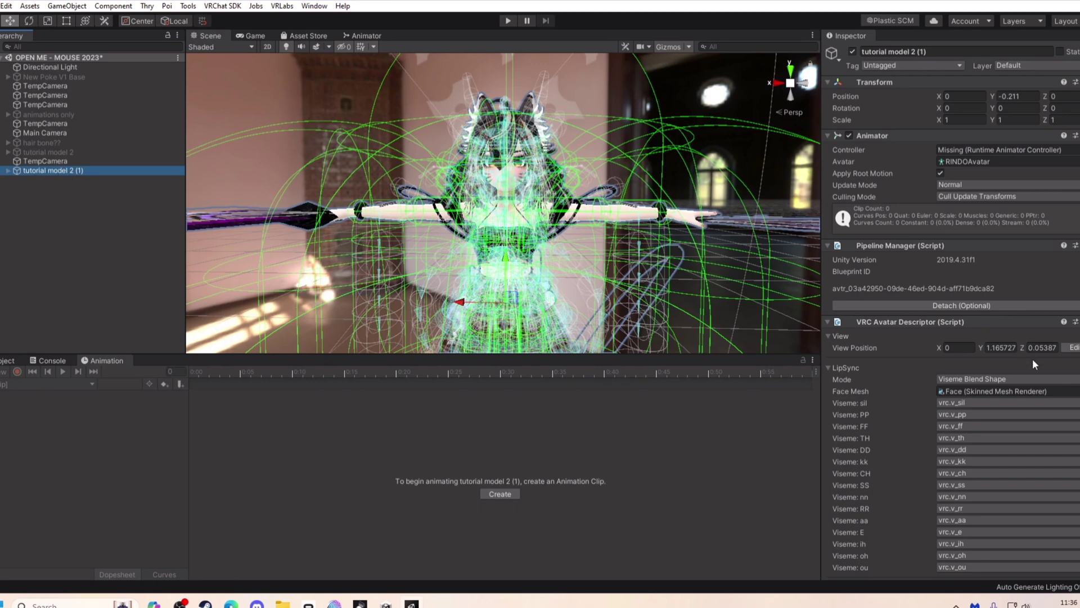
Step: Open the RINDO_FX controller from the descriptor and add a layer named RGB with weight 1
scroll(1030, 366, "down", 10)
left_click(933, 411)
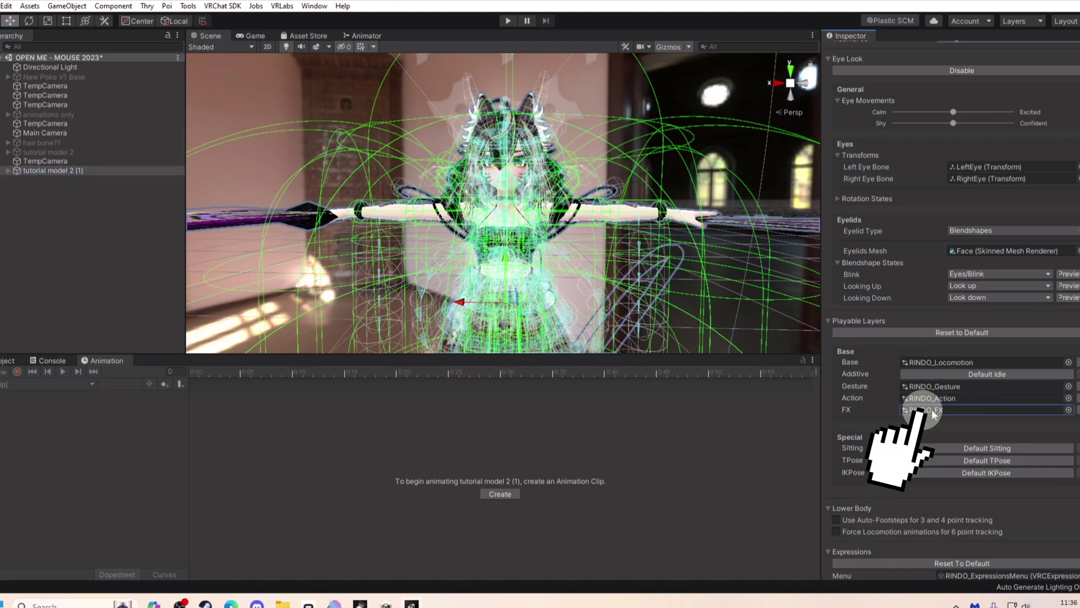
double_click(936, 416)
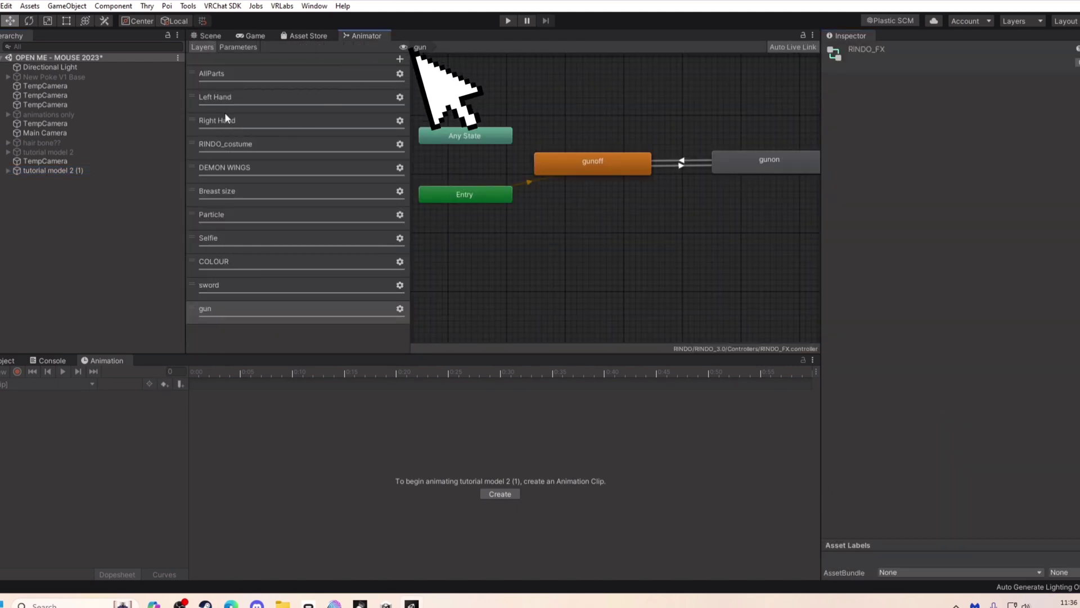
left_click(400, 58)
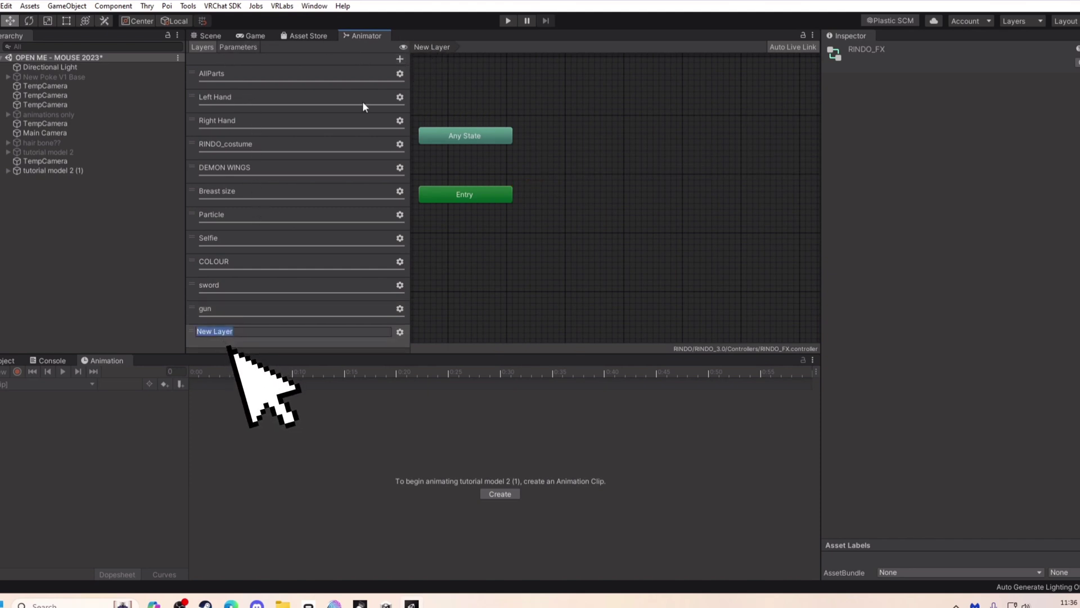
type("R")
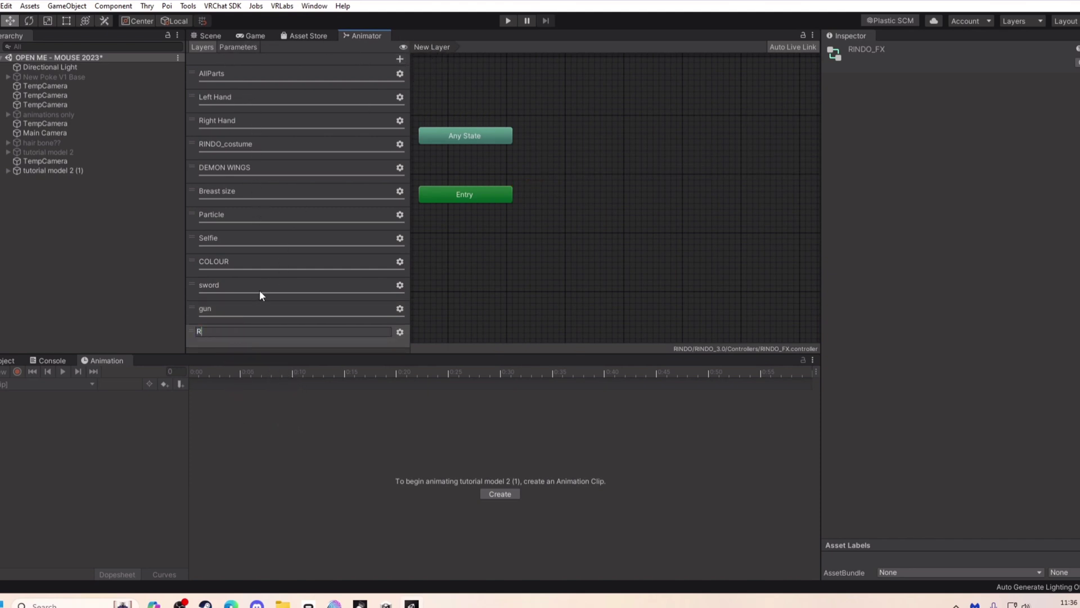
type("GB")
key("Return")
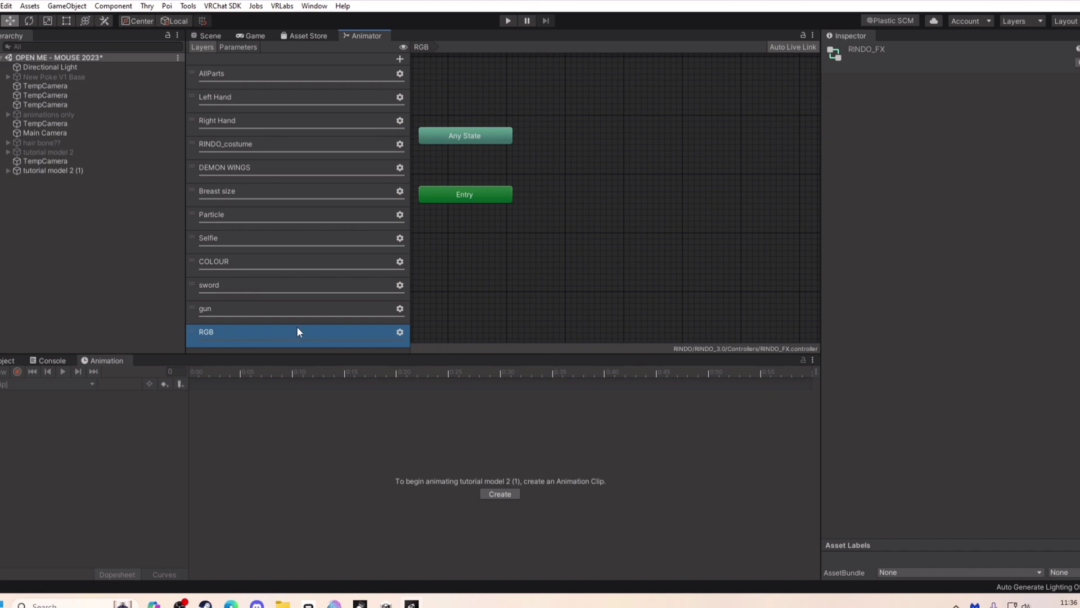
left_click(400, 333)
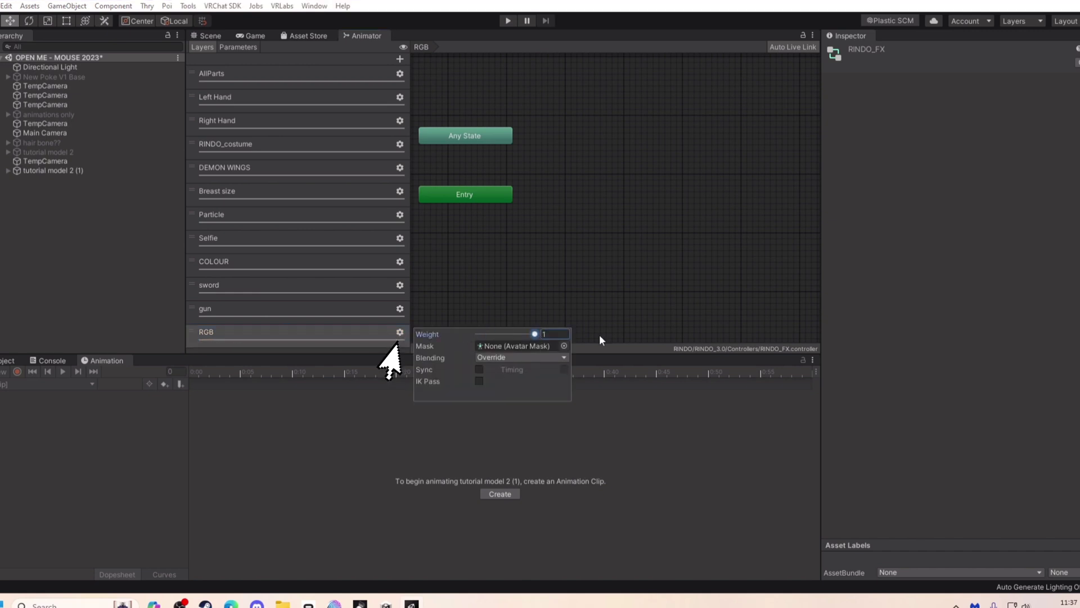
Step: Add a Bool parameter named RGB to the RINDO_FX controller
left_click(249, 47)
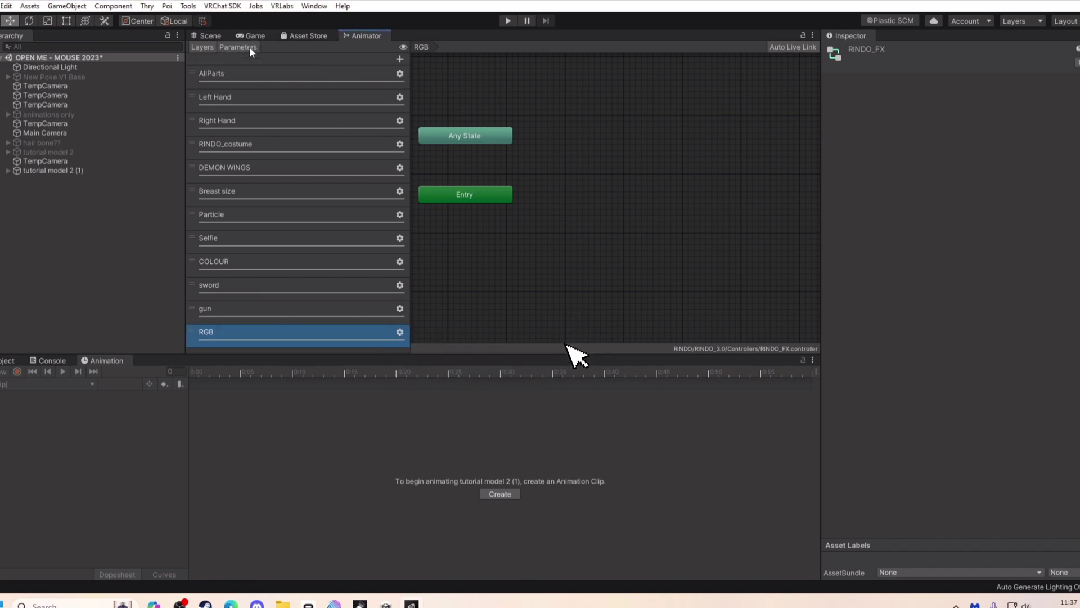
left_click(395, 58)
left_click(463, 99)
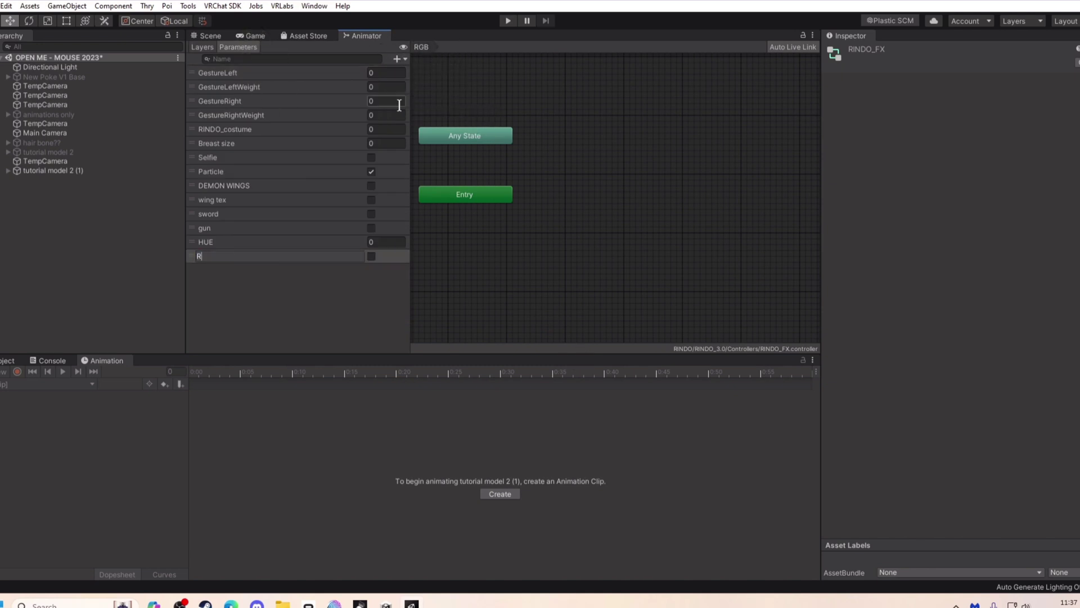
key("Return")
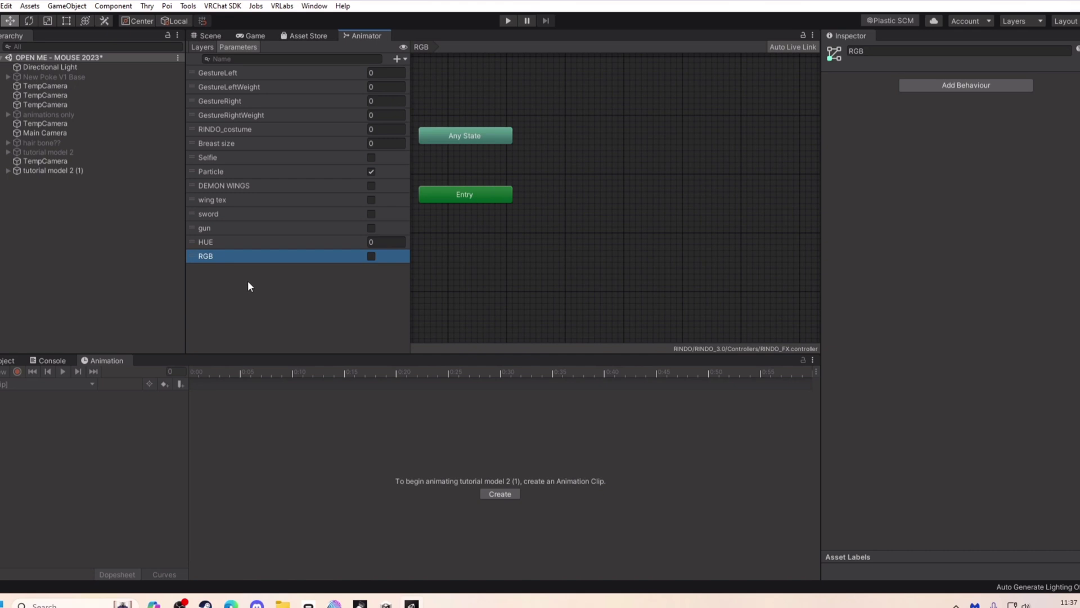
Step: Select tutorial model 2 (1) and focus its Expression Parameters reference in the descriptor
left_click(43, 171)
scroll(900, 377, "down", 15)
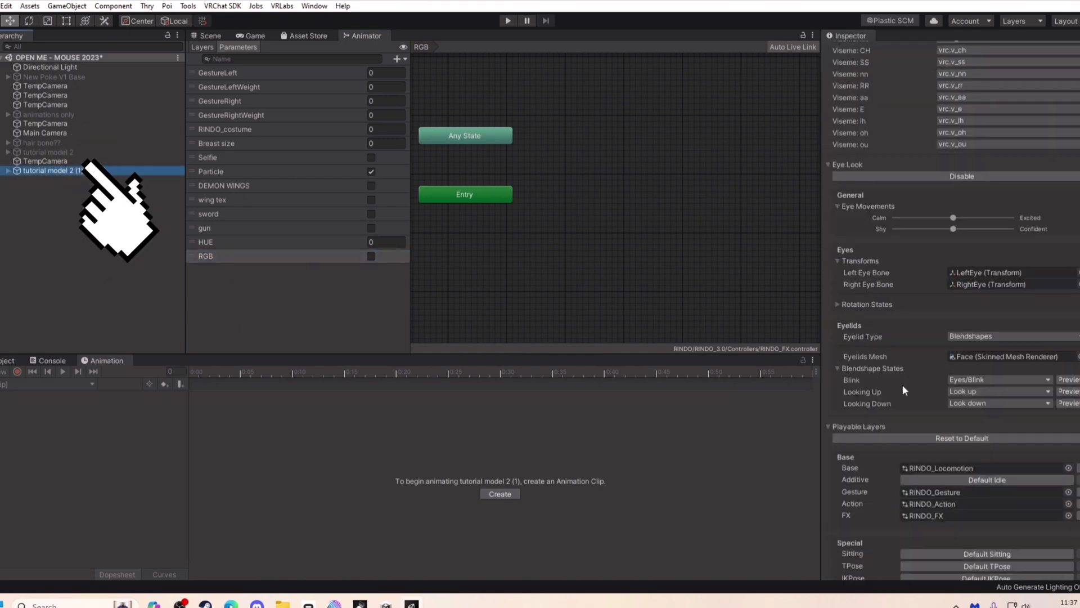
left_click(982, 498)
Step: Add a Bool parameter named RGB to RINDO_ExpressionParameters, bringing memory to 38/256
double_click(981, 497)
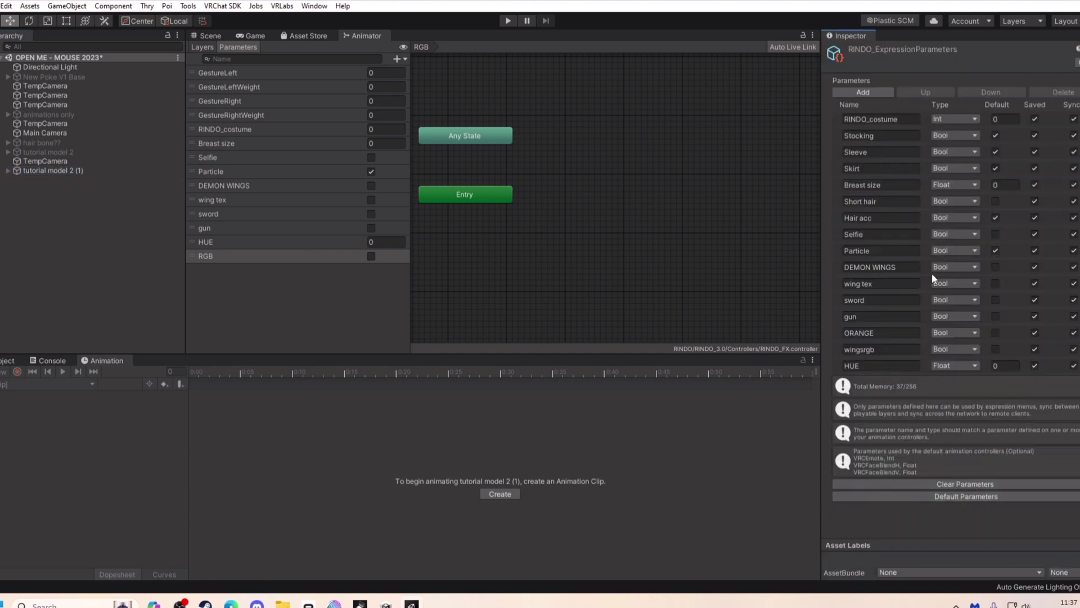
left_click(869, 89)
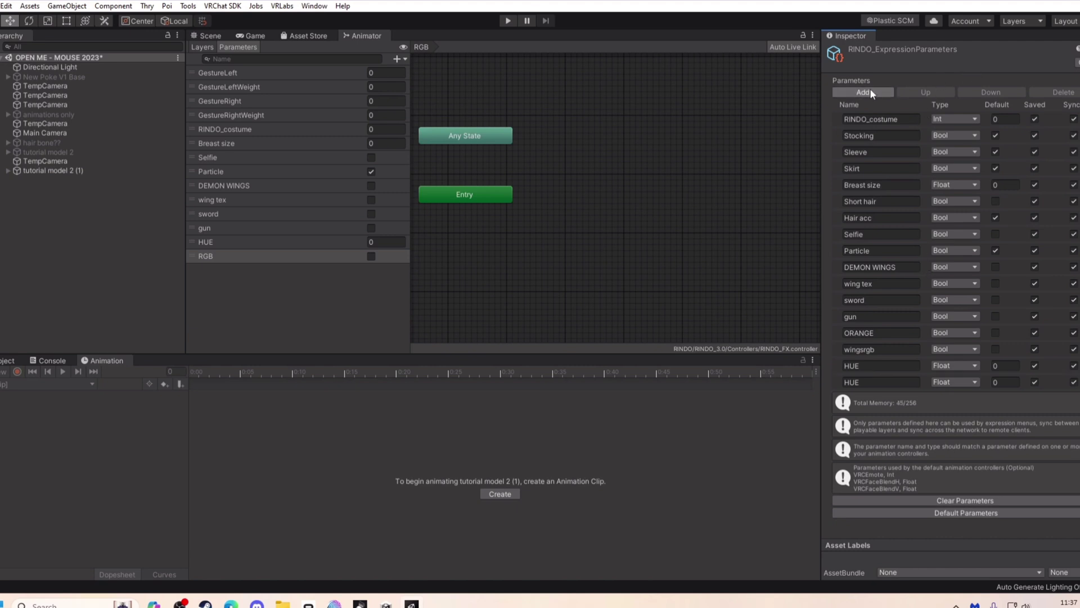
left_click(871, 383)
type("RGB")
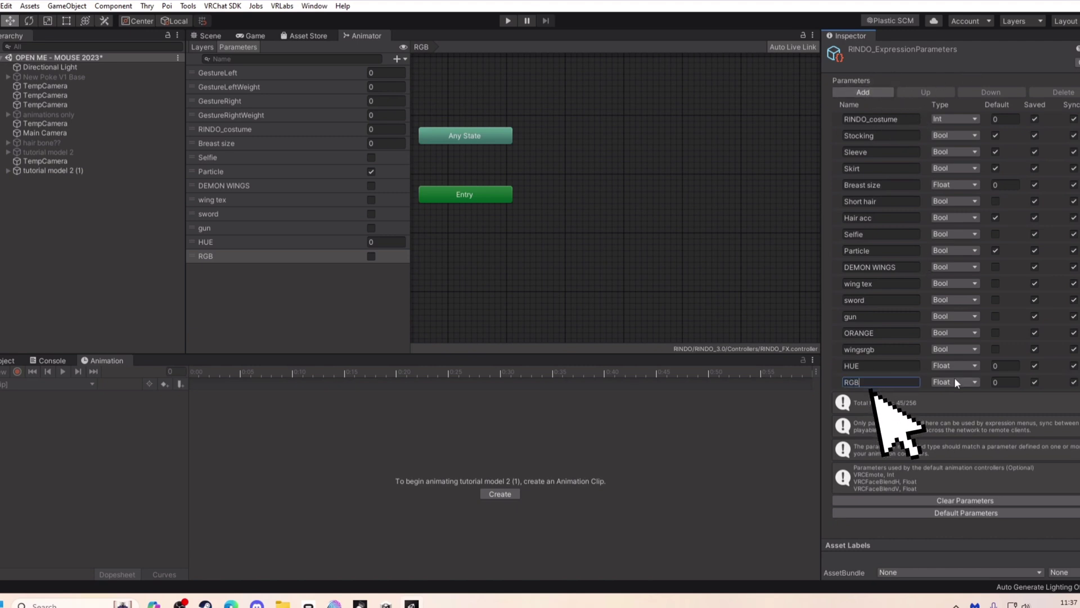
left_click(954, 381)
left_click(961, 426)
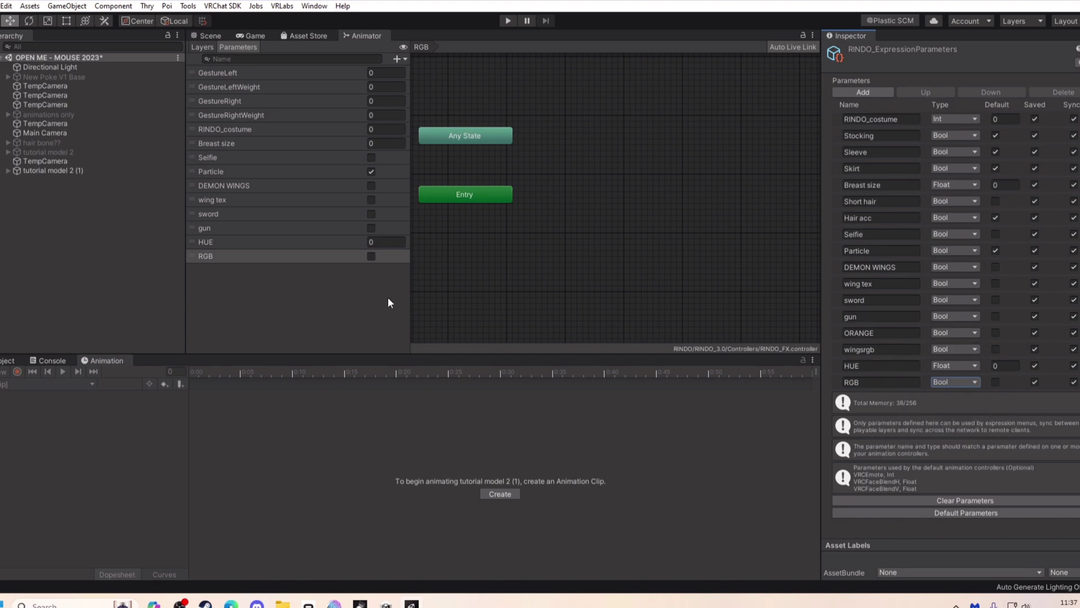
Step: Open the avatar's RINDO_ExpressionsMenu asset and collapse the HUE control
left_click(31, 171)
scroll(848, 441, "down", 10)
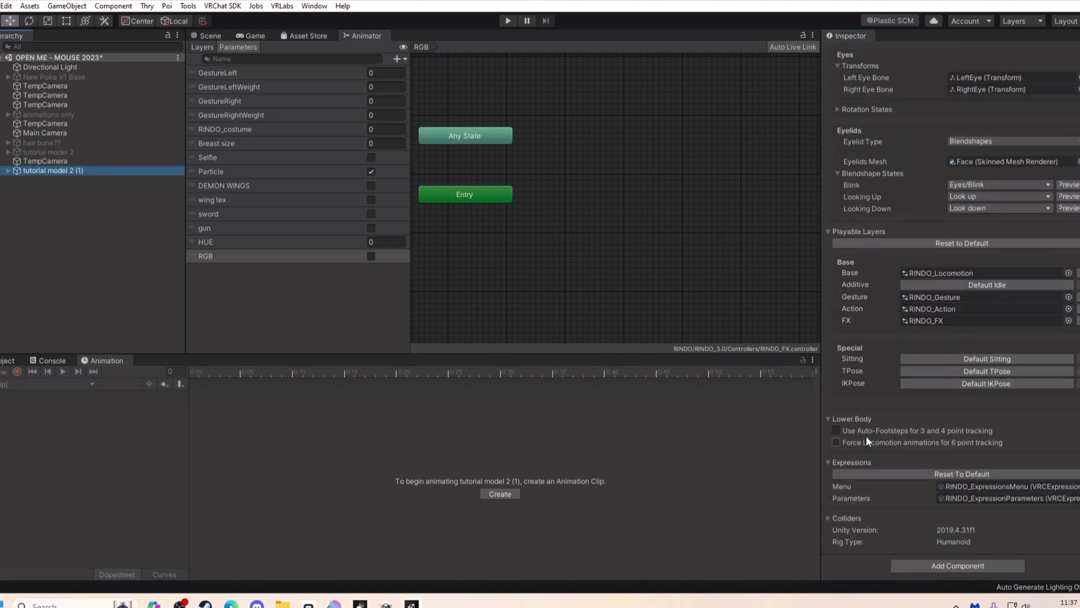
left_click(993, 488)
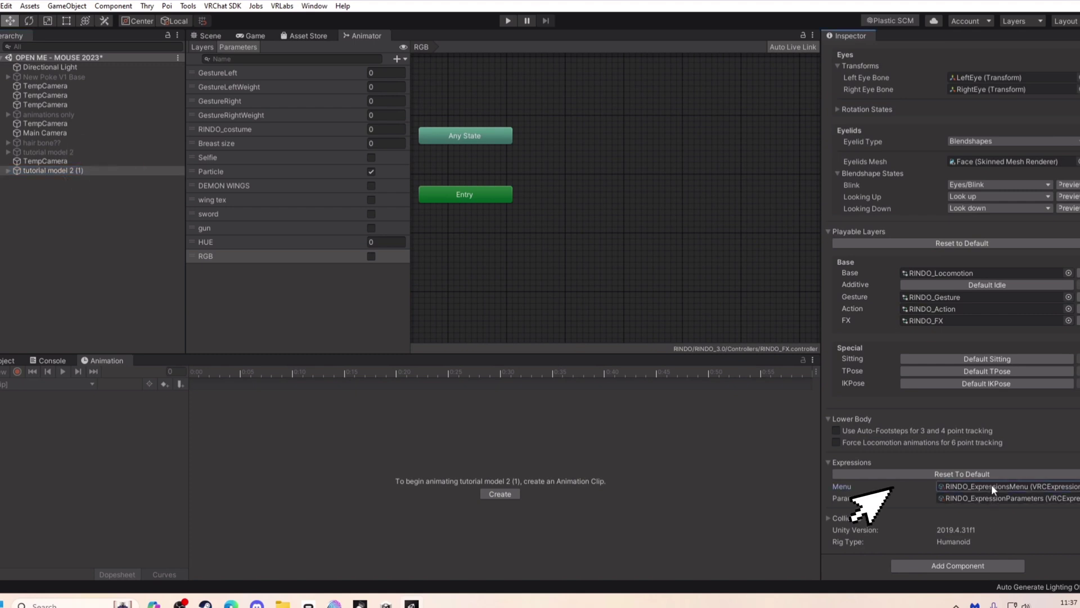
double_click(1014, 487)
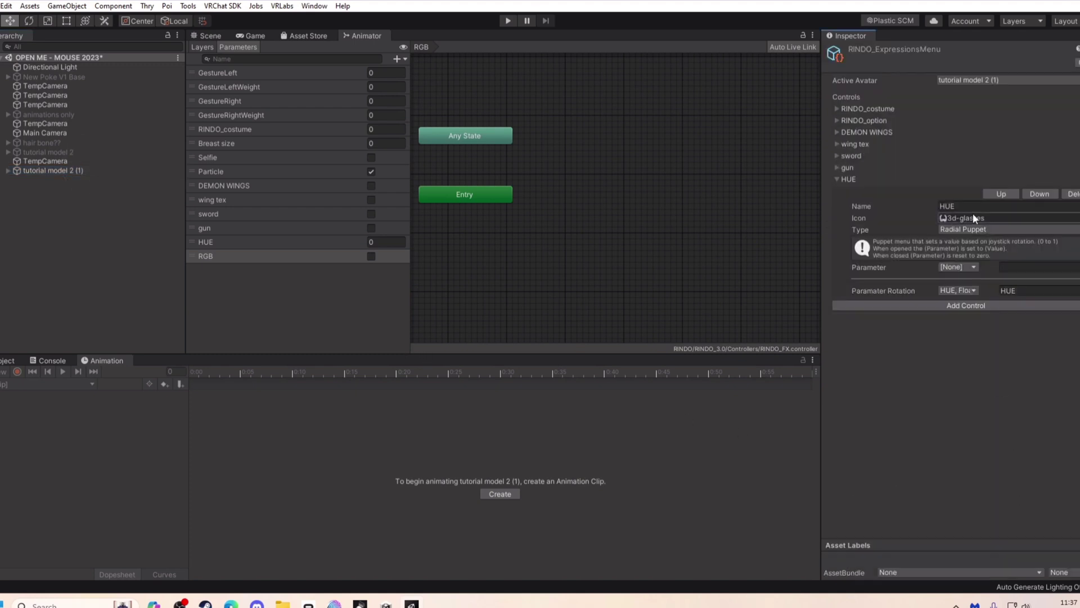
left_click(837, 179)
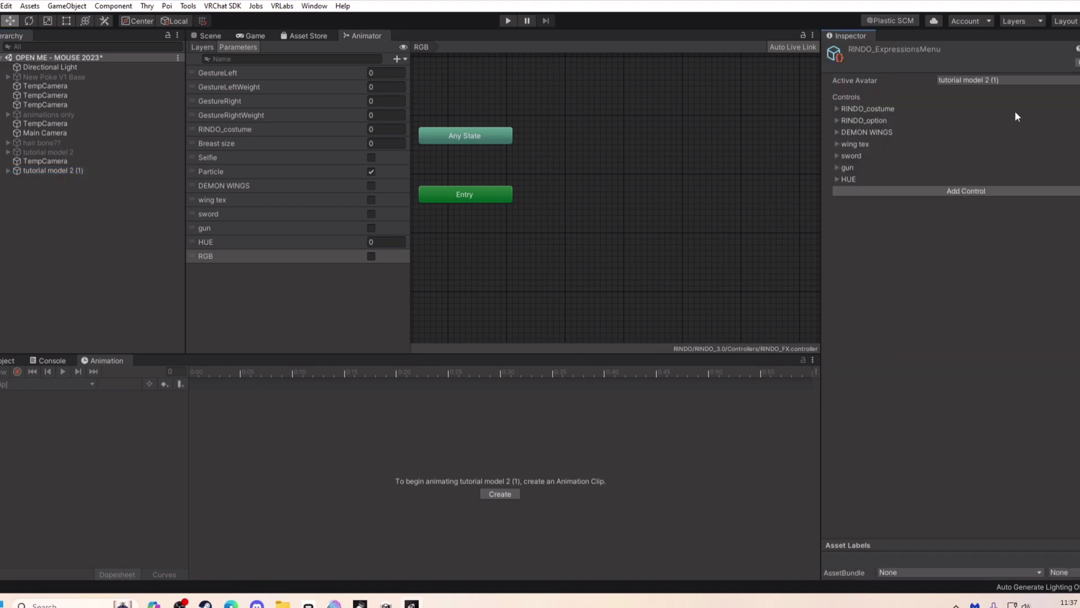
Step: Add an RGB Toggle control driven by the RGB Bool parameter
left_click(975, 189)
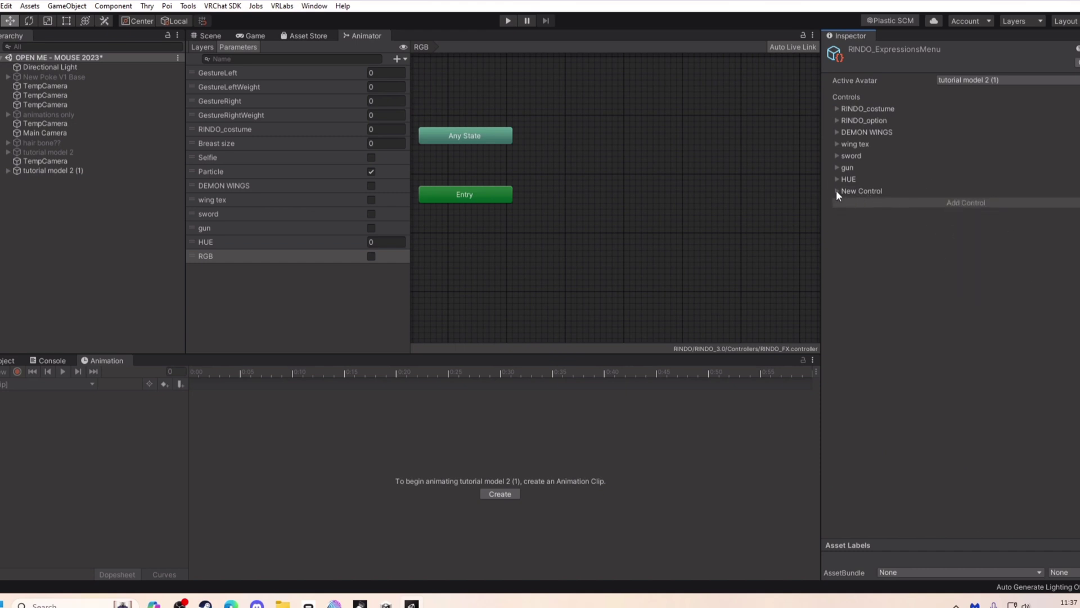
left_click(836, 191)
type("RGB")
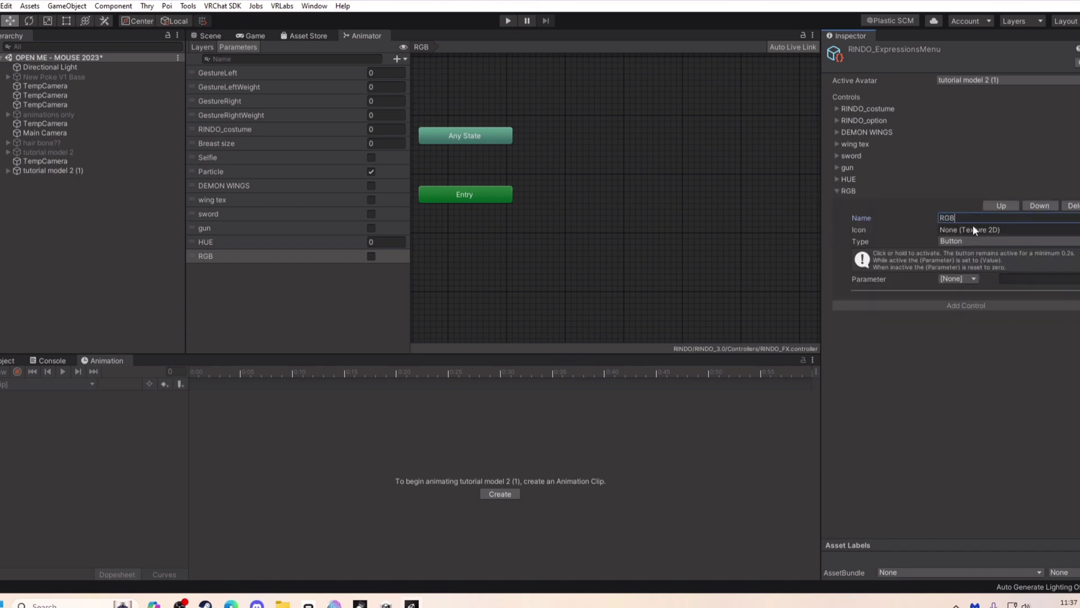
left_click(963, 242)
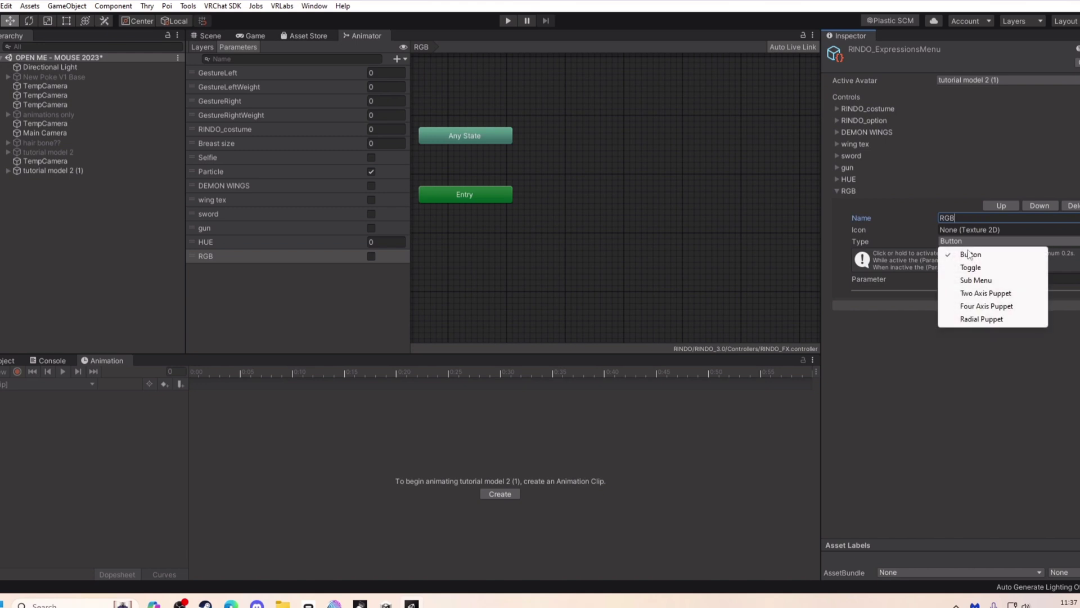
left_click(975, 267)
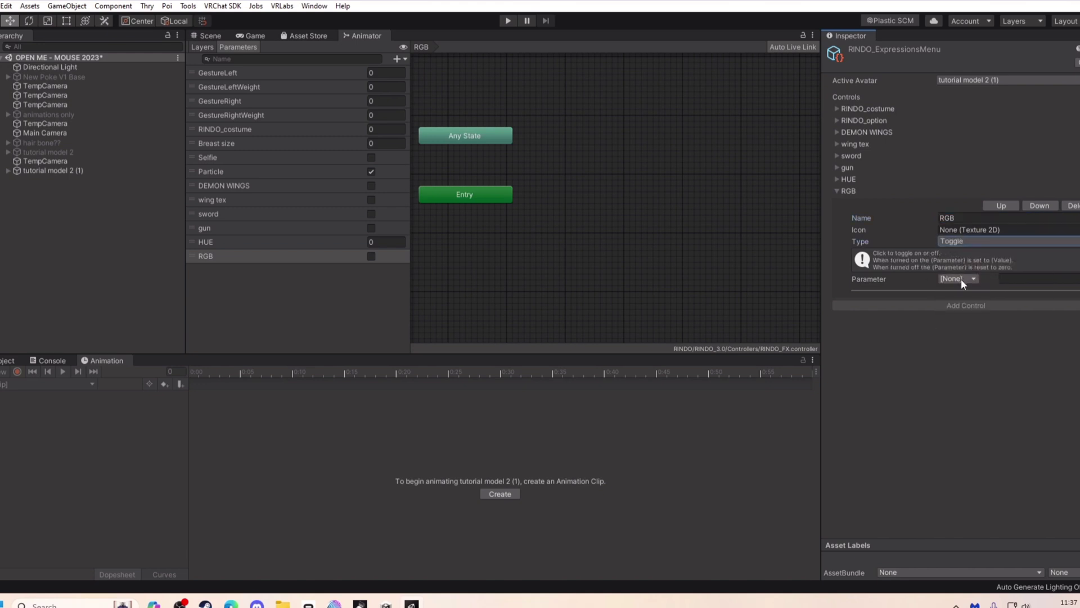
left_click(964, 279)
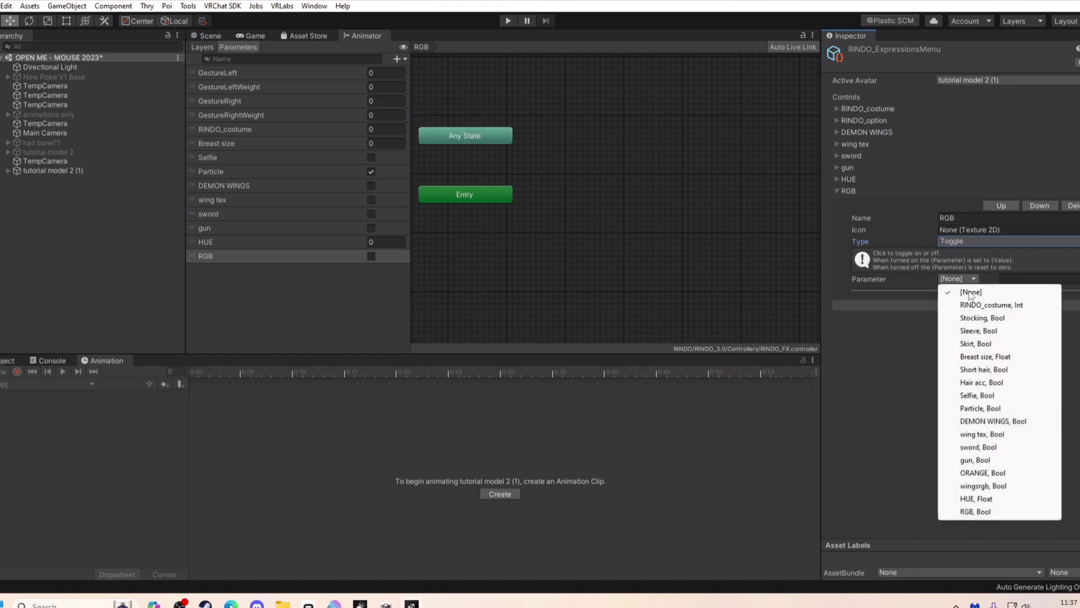
left_click(988, 511)
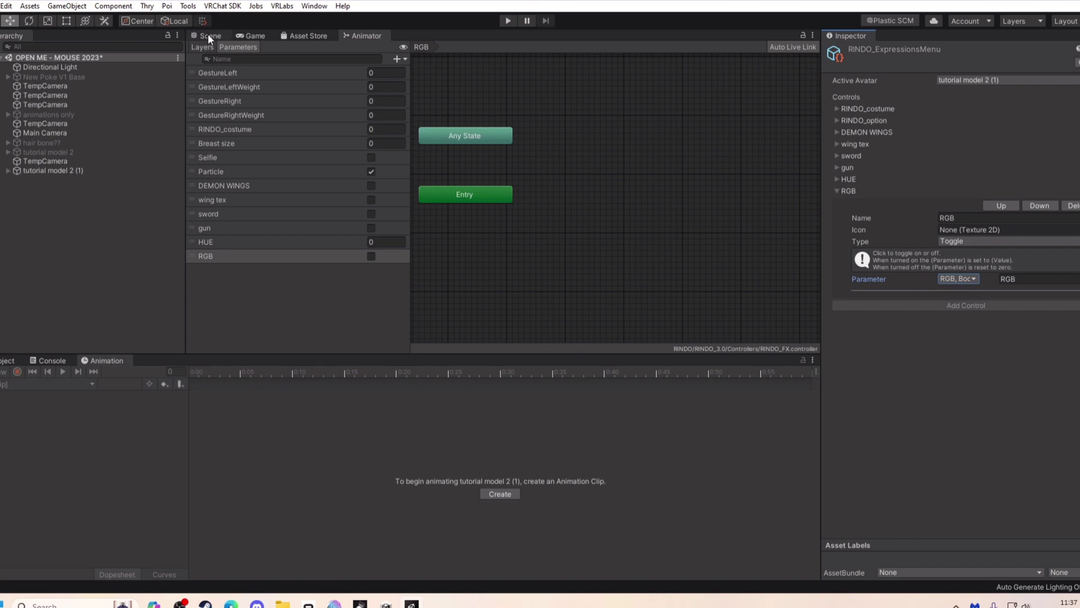
Step: Expand tutorial model 2 (1) and select its Face mesh
left_click(2, 360)
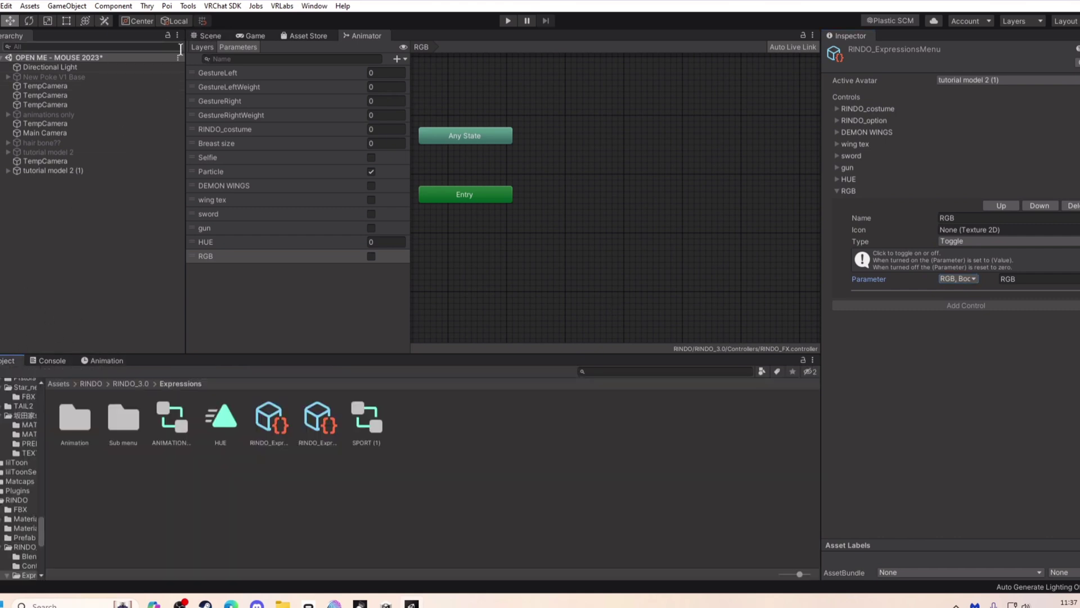
left_click(209, 36)
left_click(96, 362)
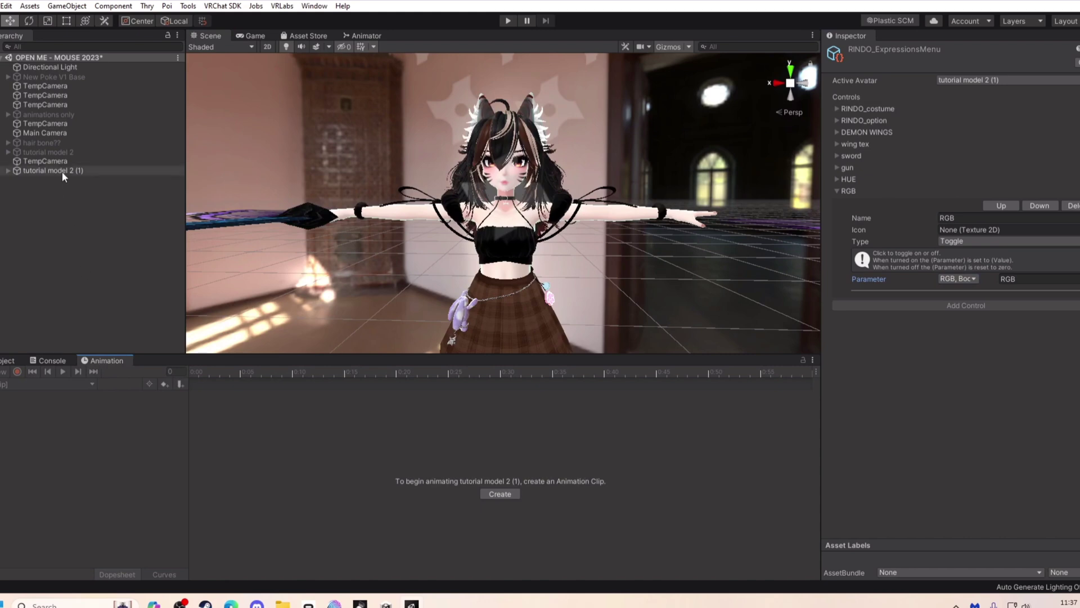
left_click(62, 171)
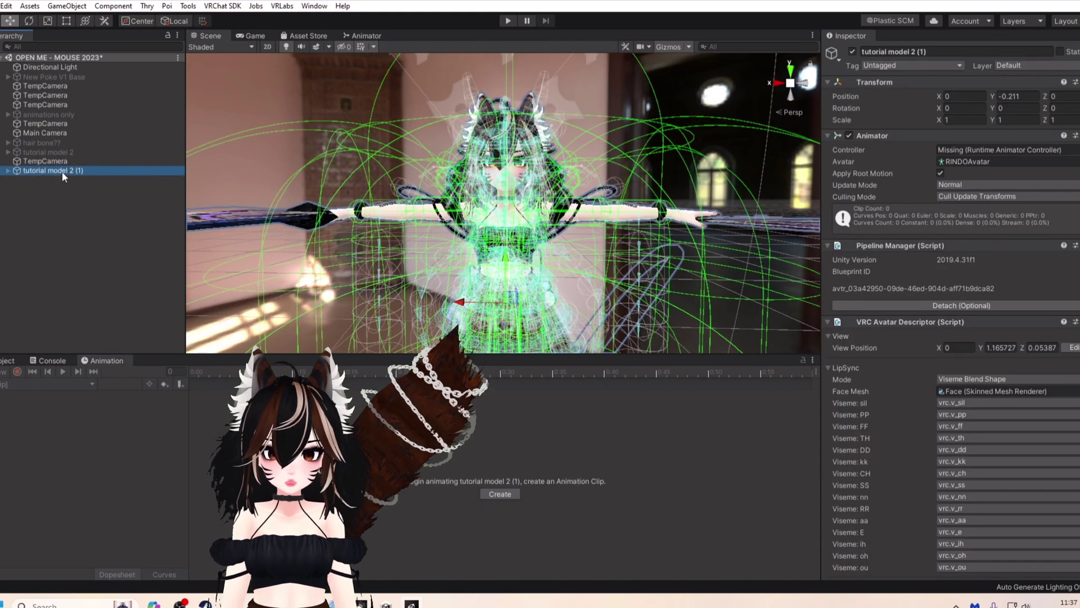
left_click(7, 170)
left_click(31, 274)
Step: Expand the Eyes material's shader settings and scroll to Color Adjust and Hue Shift
scroll(910, 396, "down", 20)
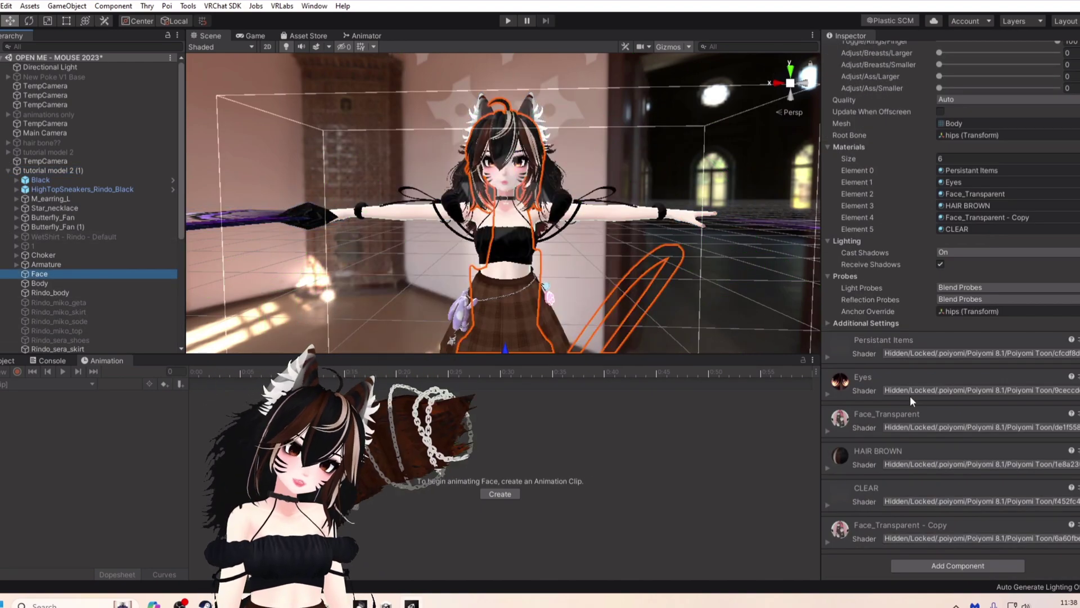
left_click(862, 390)
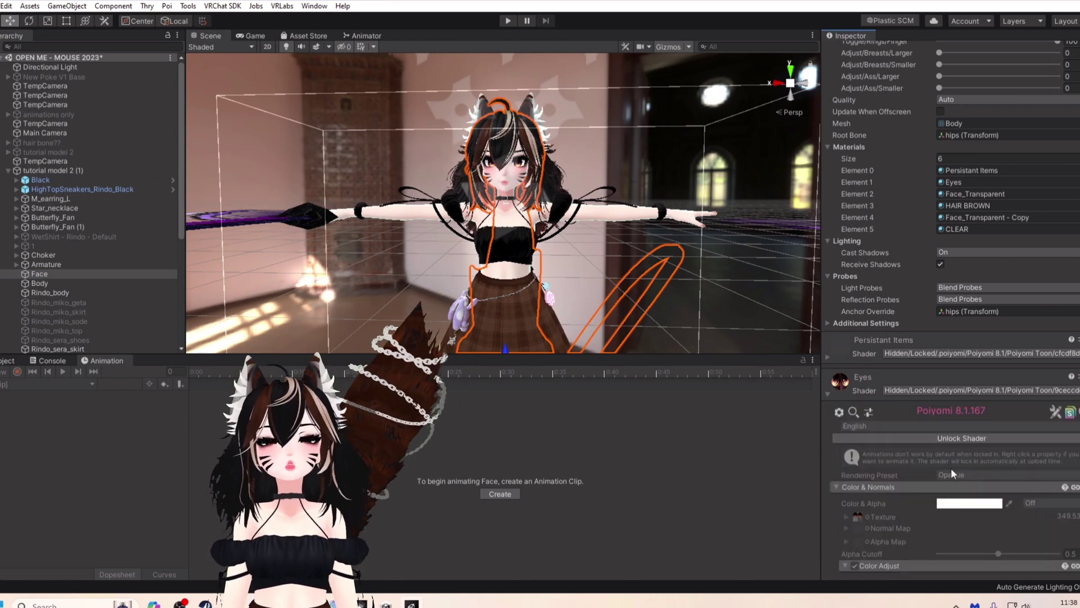
left_click(920, 440)
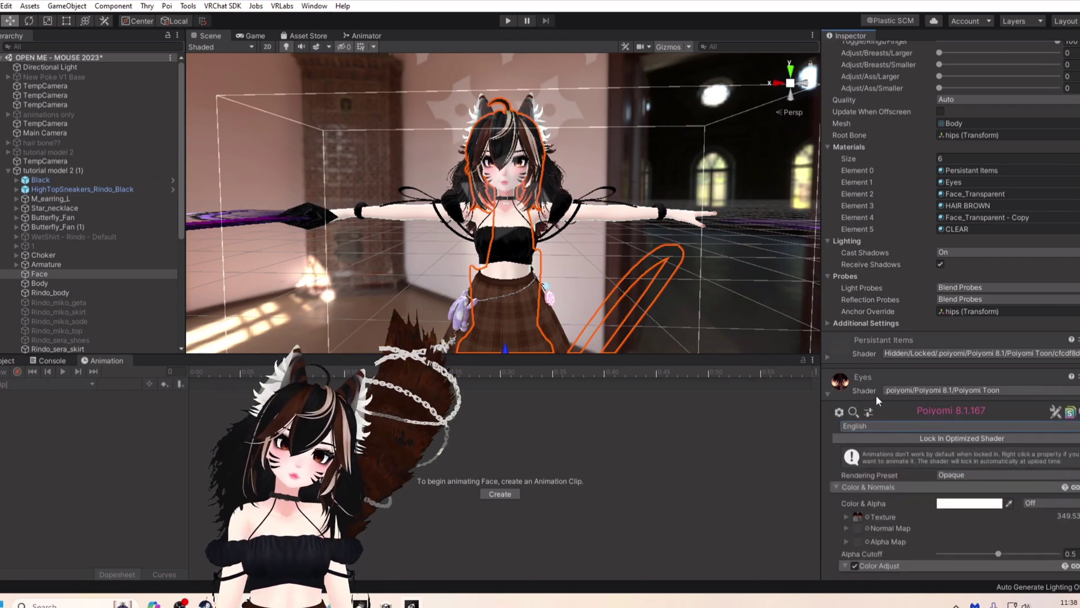
scroll(919, 421, "down", 4)
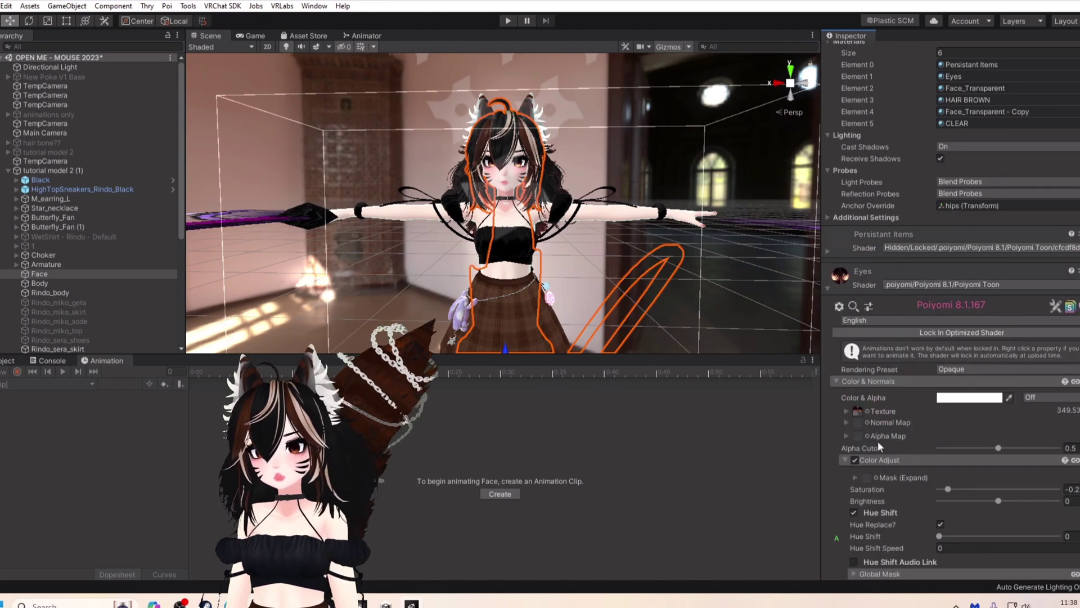
left_click(836, 276)
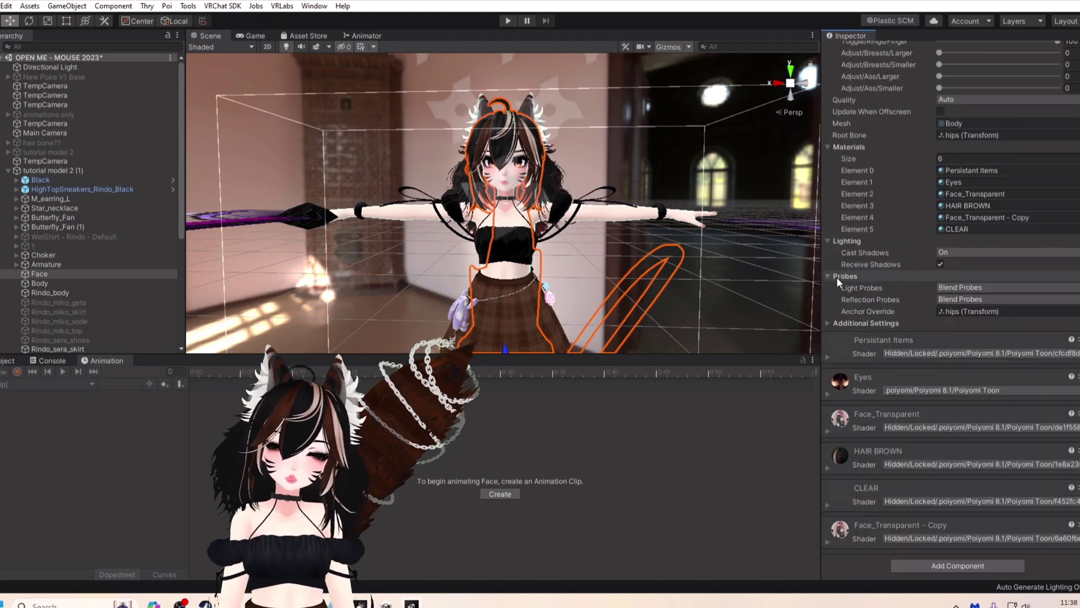
left_click(856, 383)
scroll(933, 405, "down", 8)
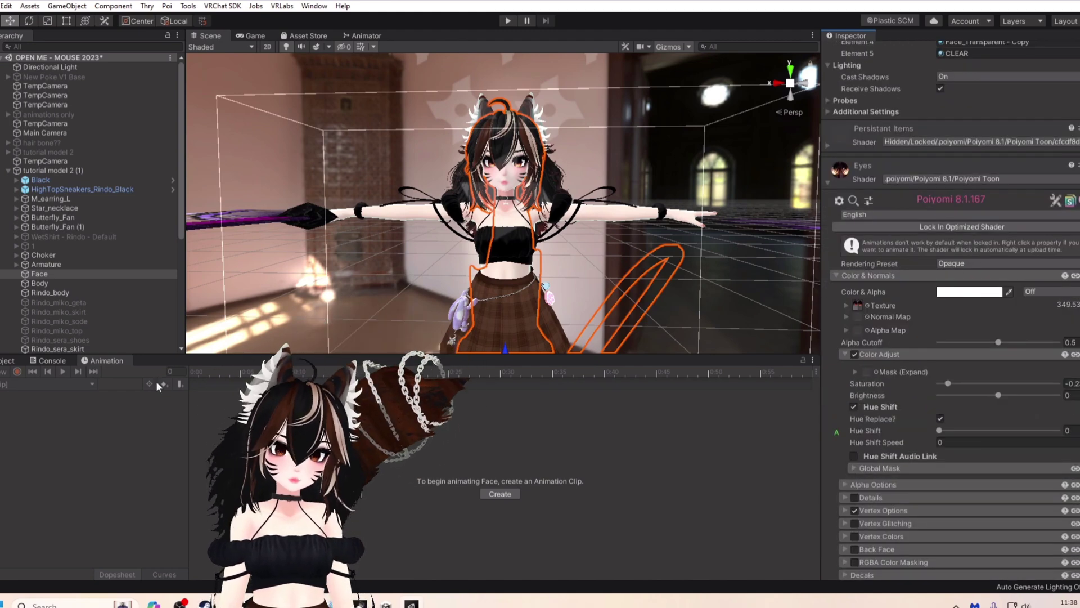
Step: Browse the Project panel to the _January Materials folder with the Eyes material
left_click(3, 360)
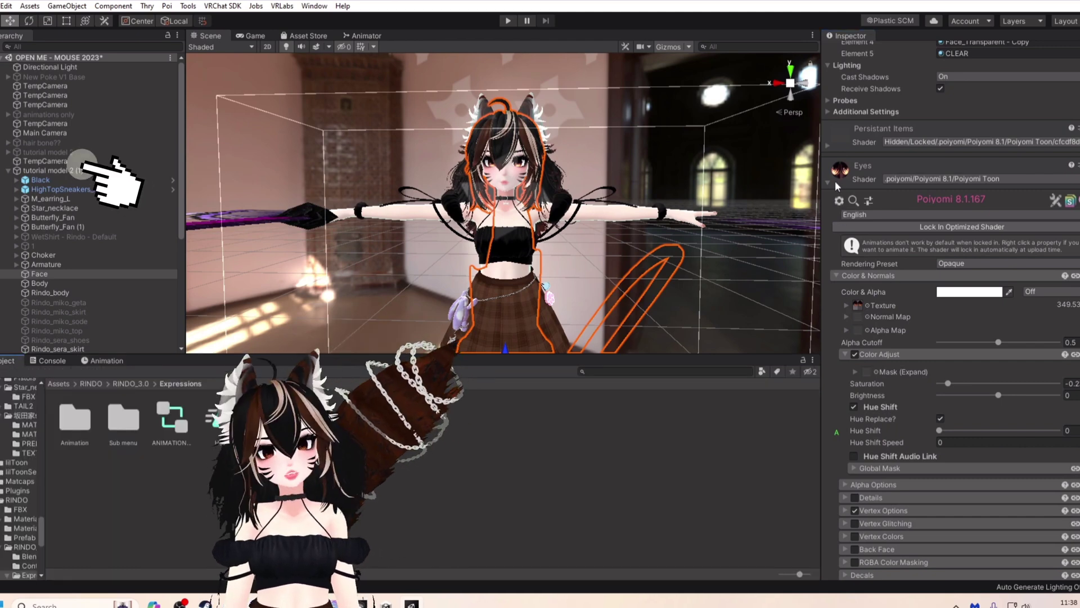
scroll(838, 178, "up", 8)
scroll(983, 372, "down", 8)
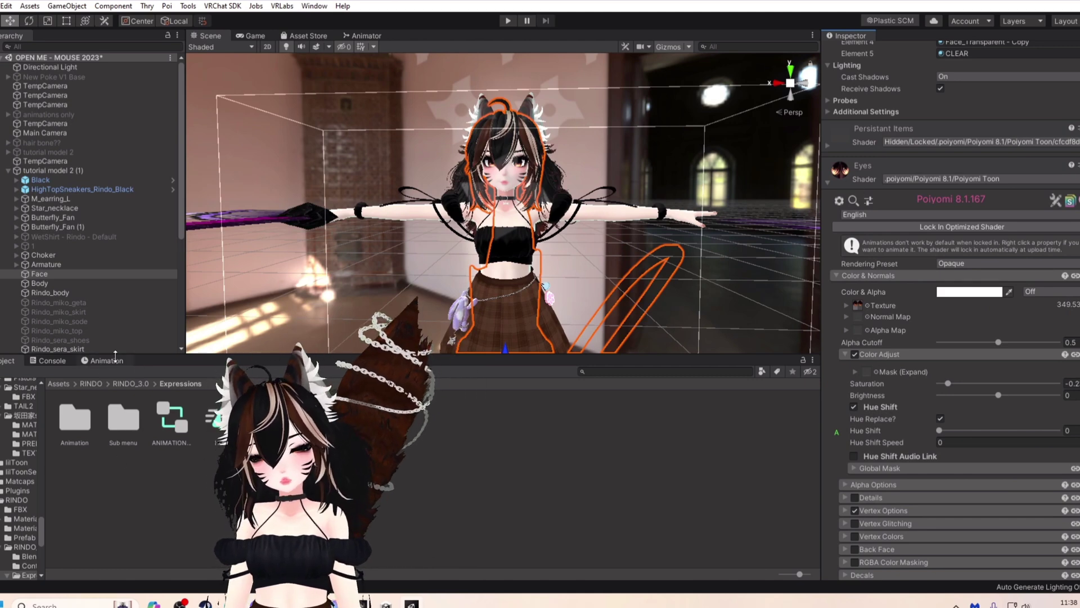
left_click(99, 363)
left_click(8, 360)
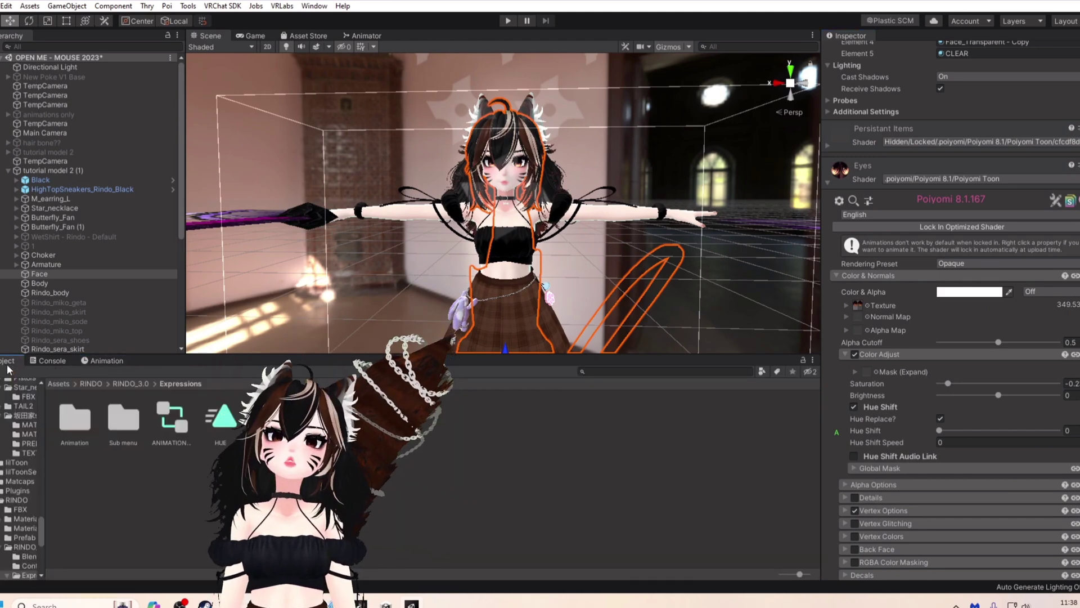
Step: Locate the Eyes material asset and reveal its file in Explorer
right_click(840, 169)
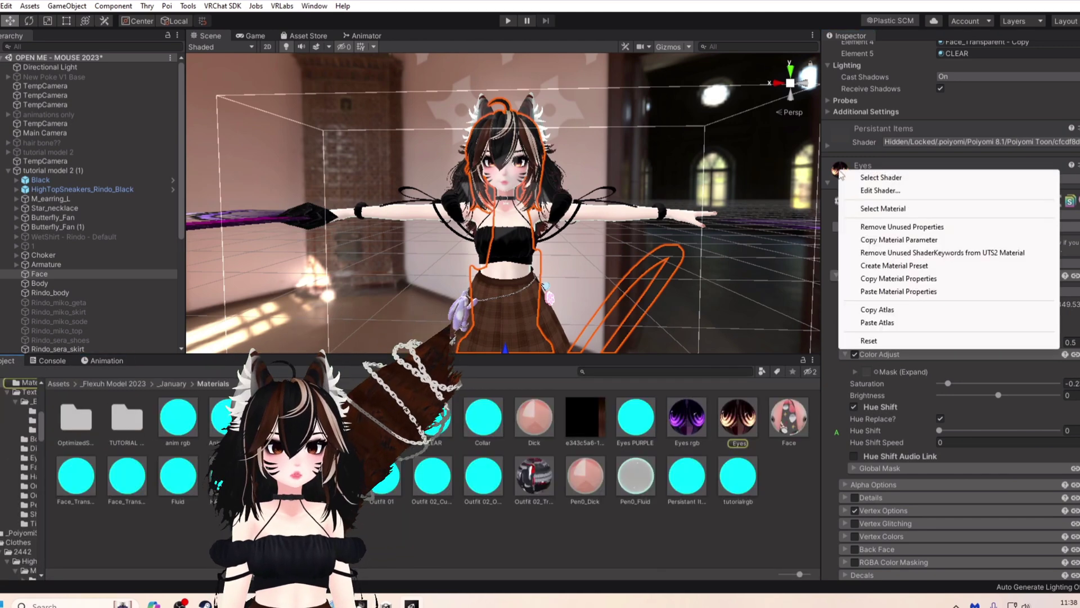
left_click(876, 208)
left_click(738, 431)
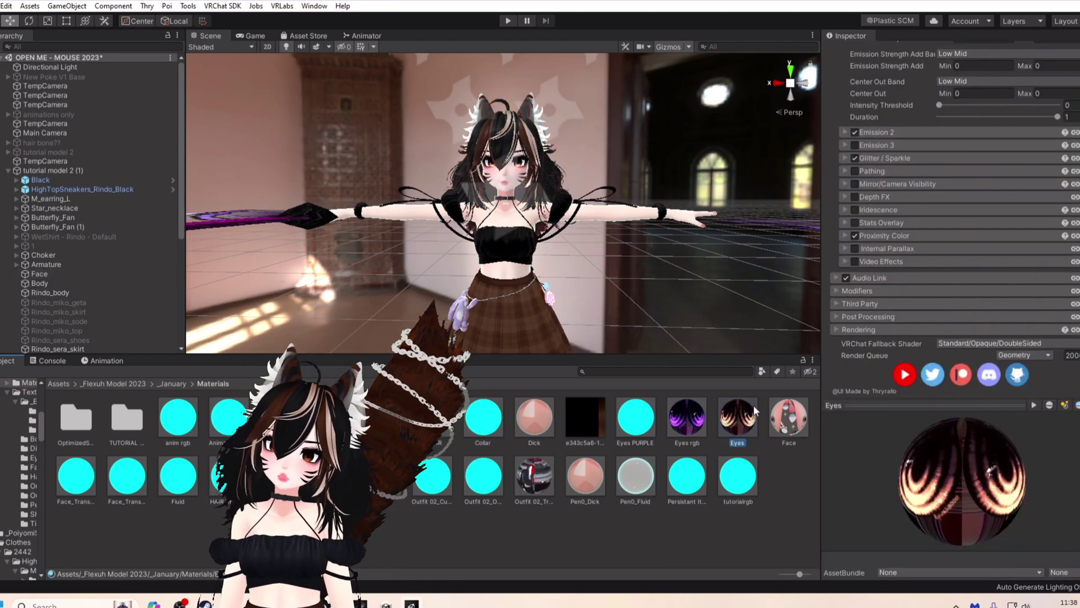
left_click(737, 428)
right_click(735, 427)
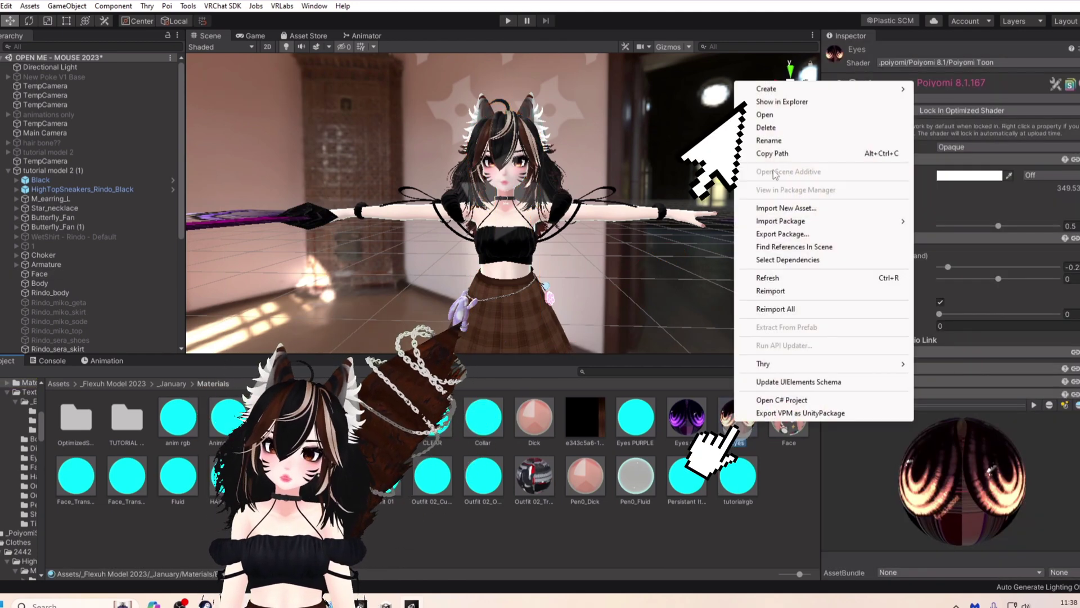
left_click(781, 102)
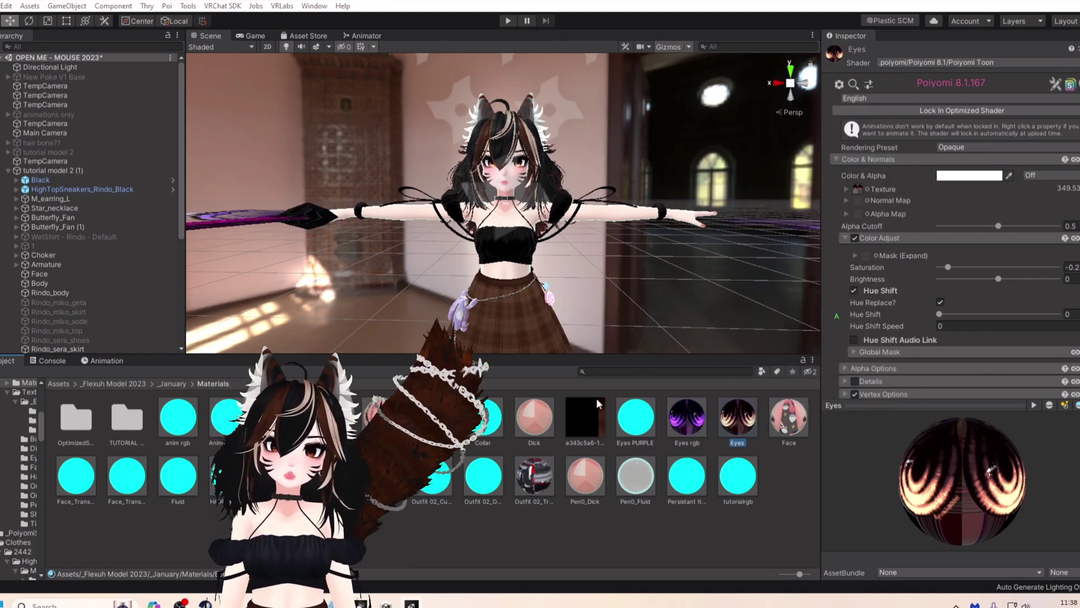
Step: Duplicate the Eyes material file and rename Eyes - Copy to RGB2
key("ctrl+c")
key("ctrl+v")
left_click(998, 161)
left_click(633, 432)
right_click(635, 431)
left_click(678, 141)
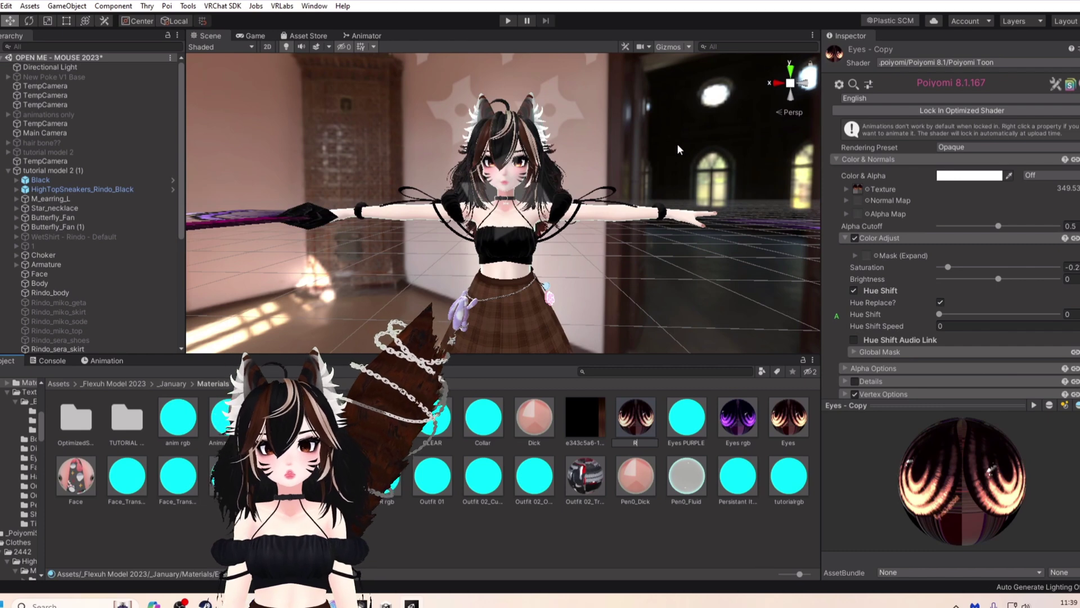
Step: Rename the material to RGB2 and set its Hue Shift Speed to 7.5
type("RGB2")
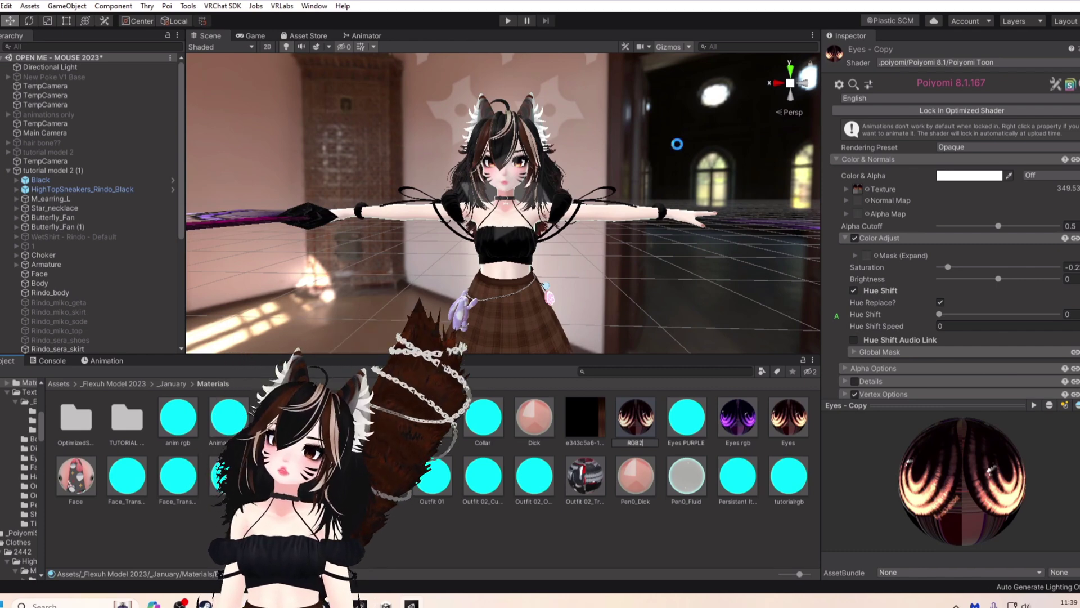
left_click(641, 415)
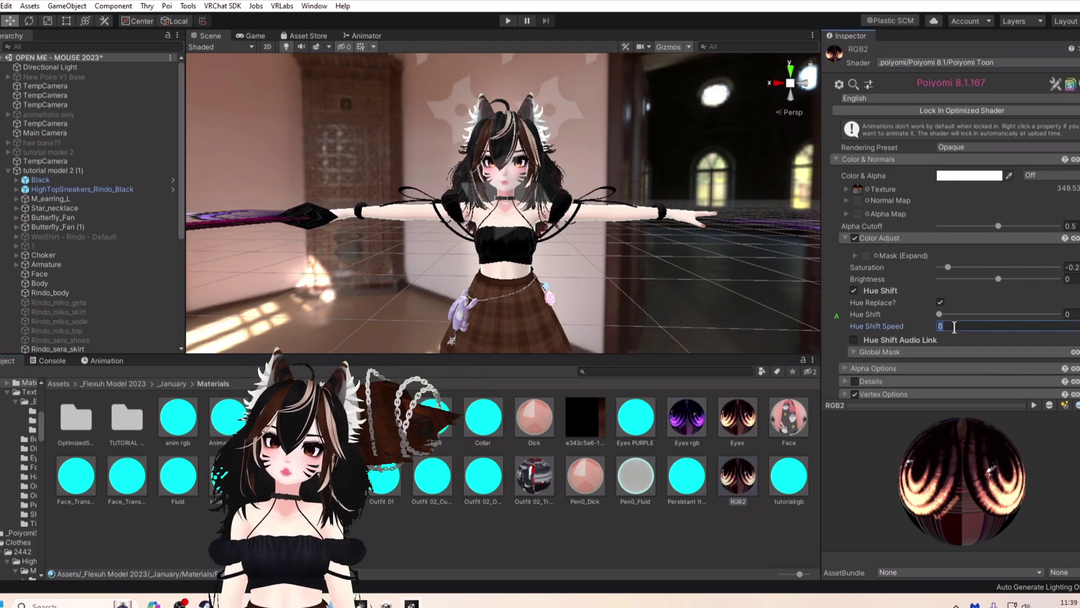
type("2")
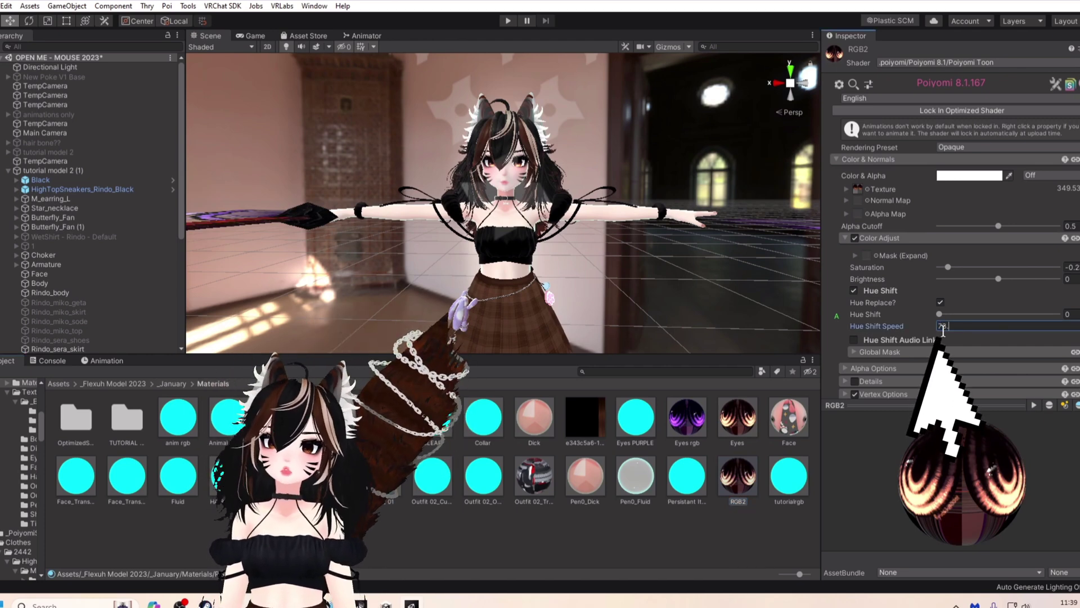
type("5")
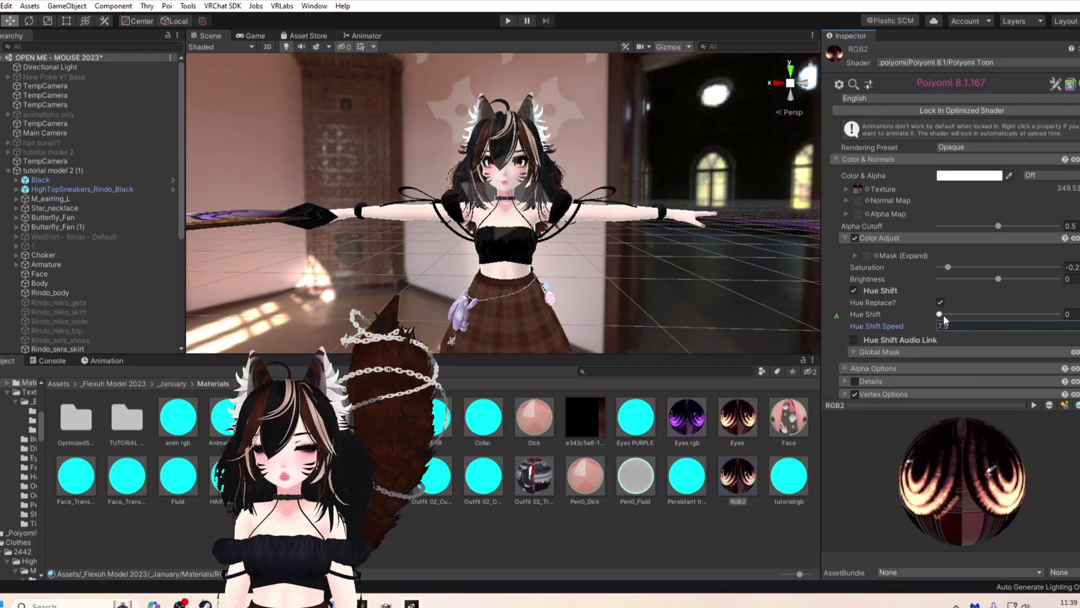
left_click(941, 314)
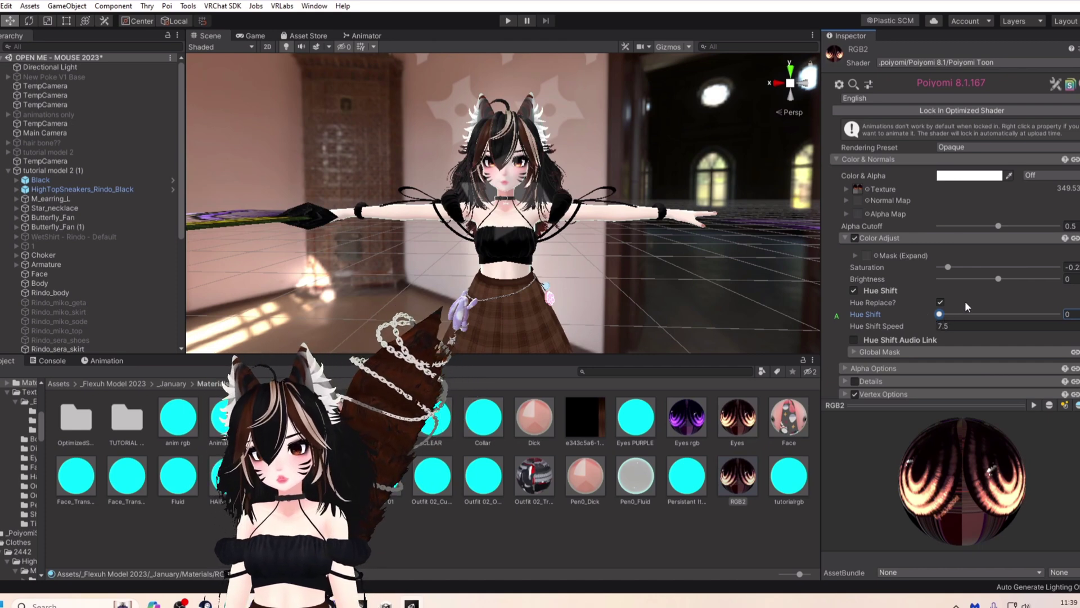
Step: Create and save an animation clip named RGBON for tutorial model 2 (1)
left_click(104, 360)
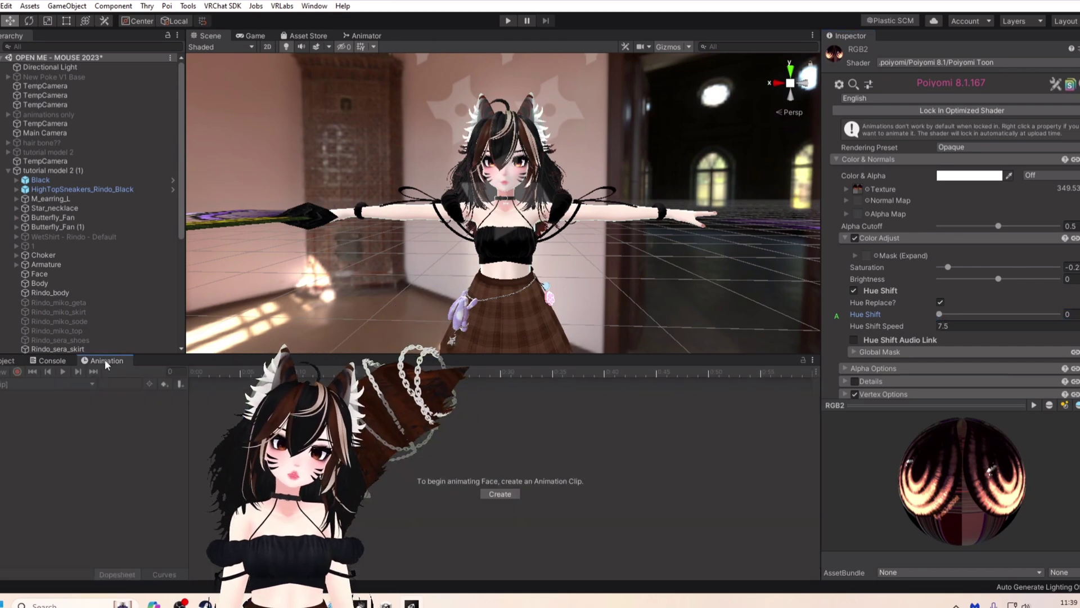
left_click(70, 169)
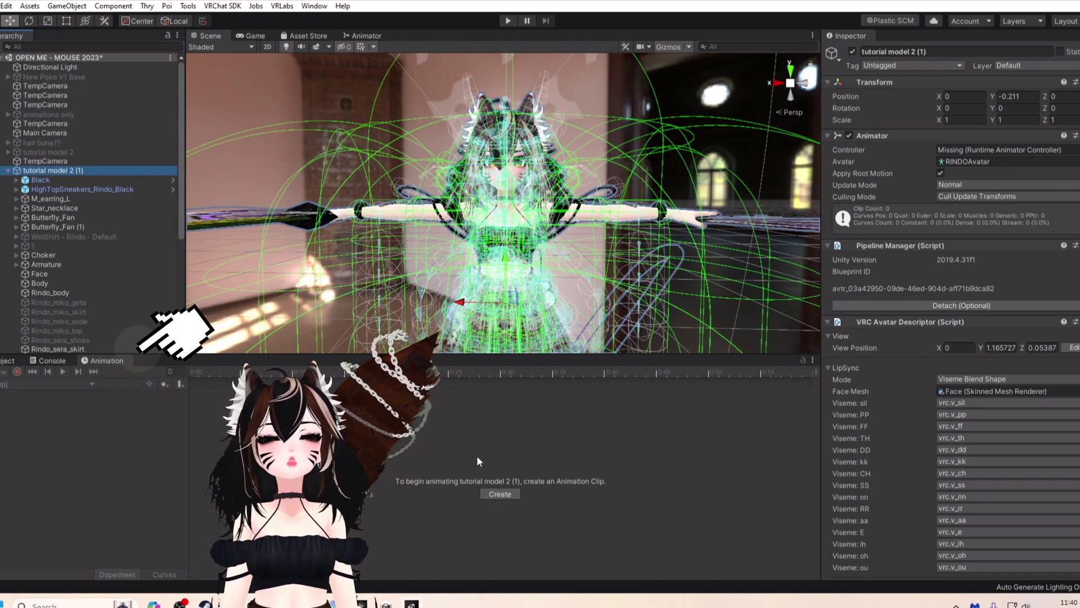
left_click(500, 493)
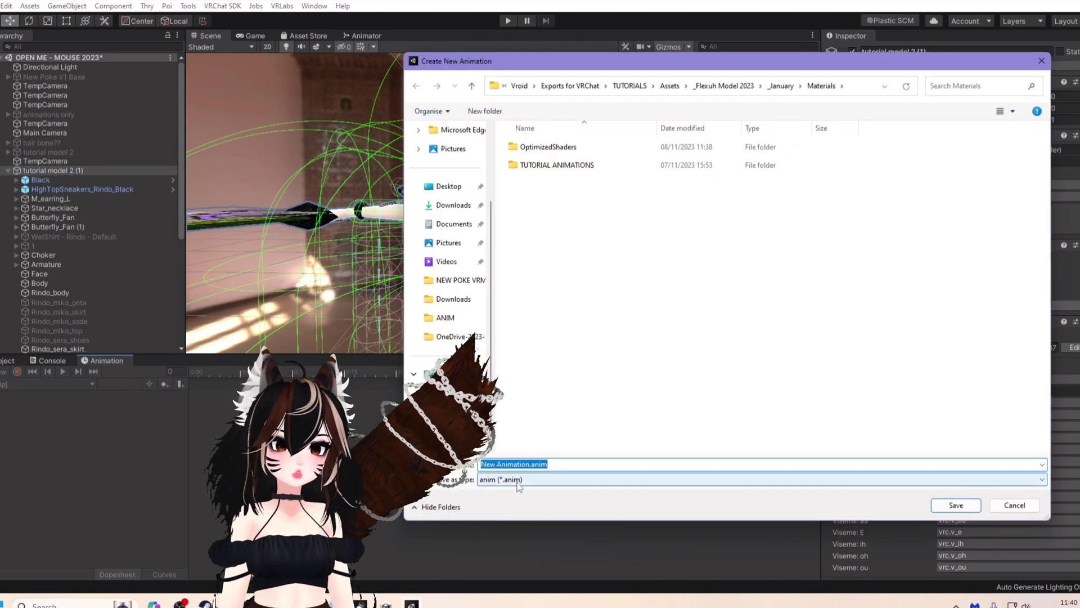
type("RGBON")
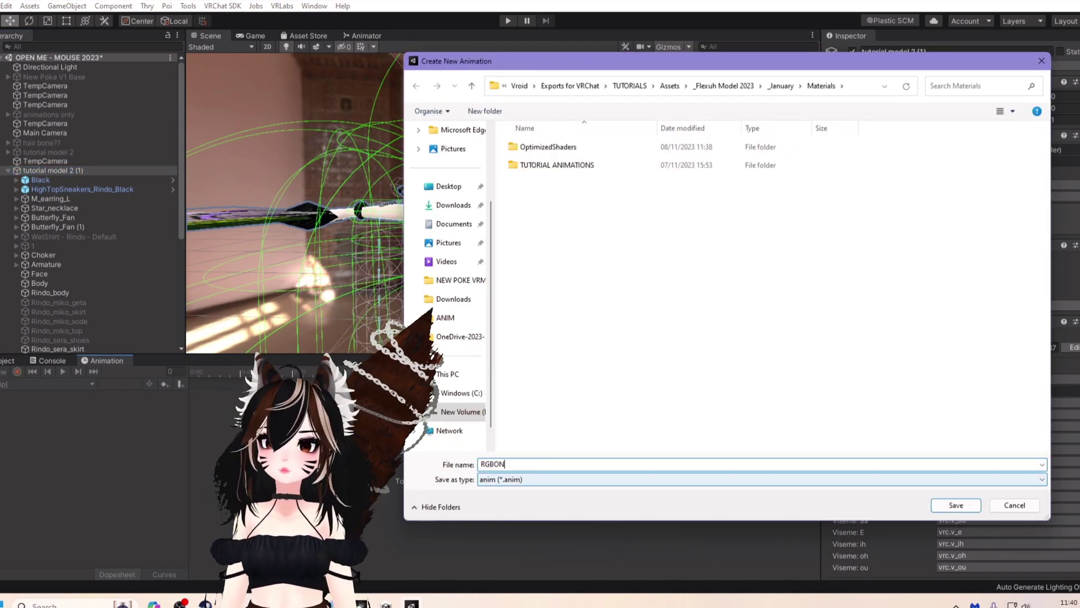
key("Return")
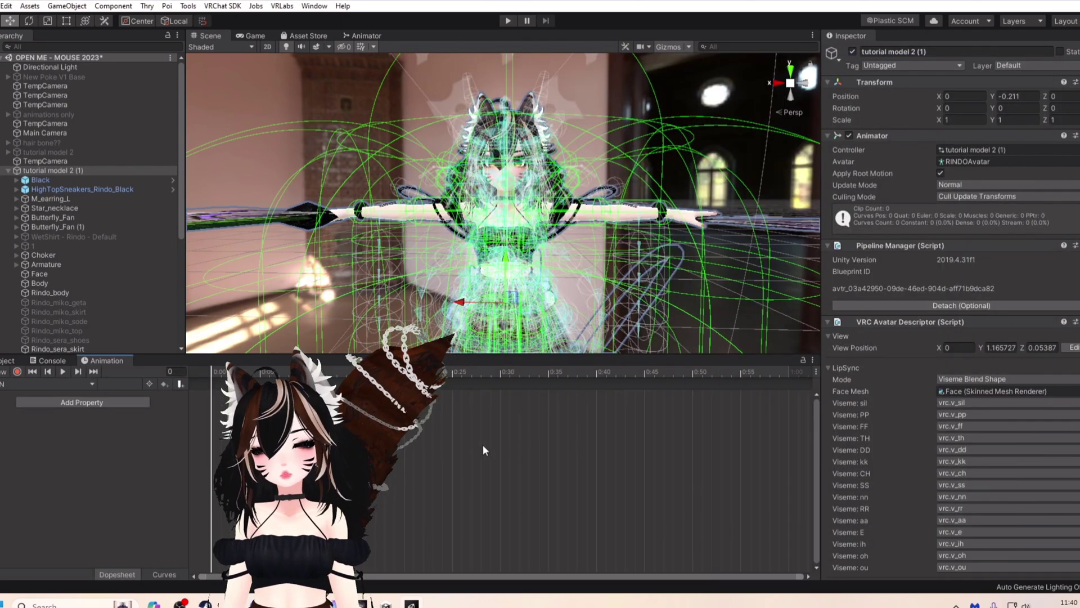
Step: Record the RGB2 material onto the avatar's eyes in the RGBON clip
left_click(17, 371)
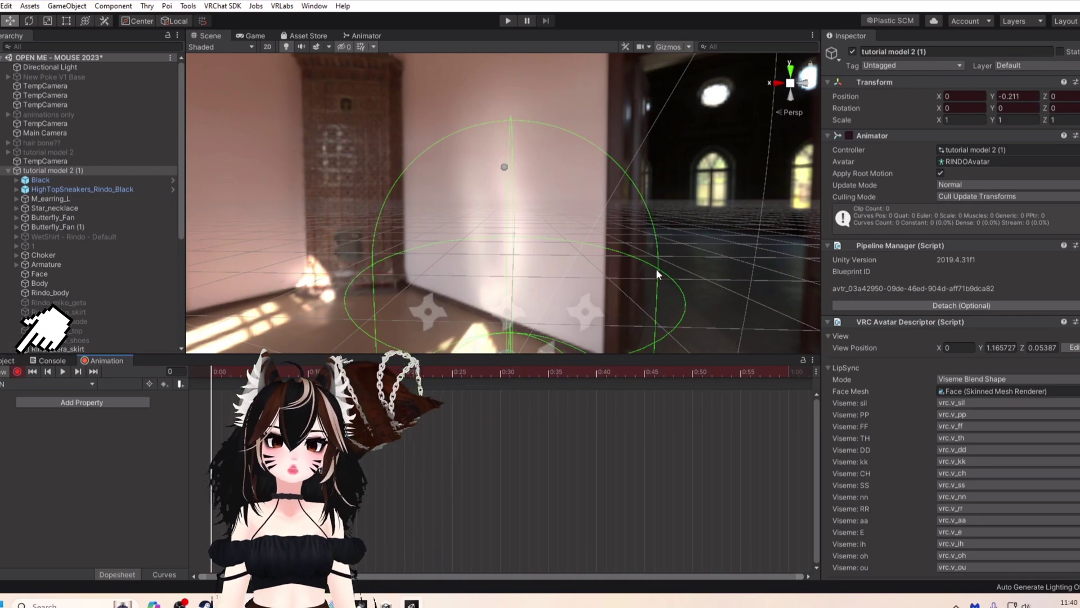
scroll(639, 276, "up", 10)
scroll(603, 169, "up", 3)
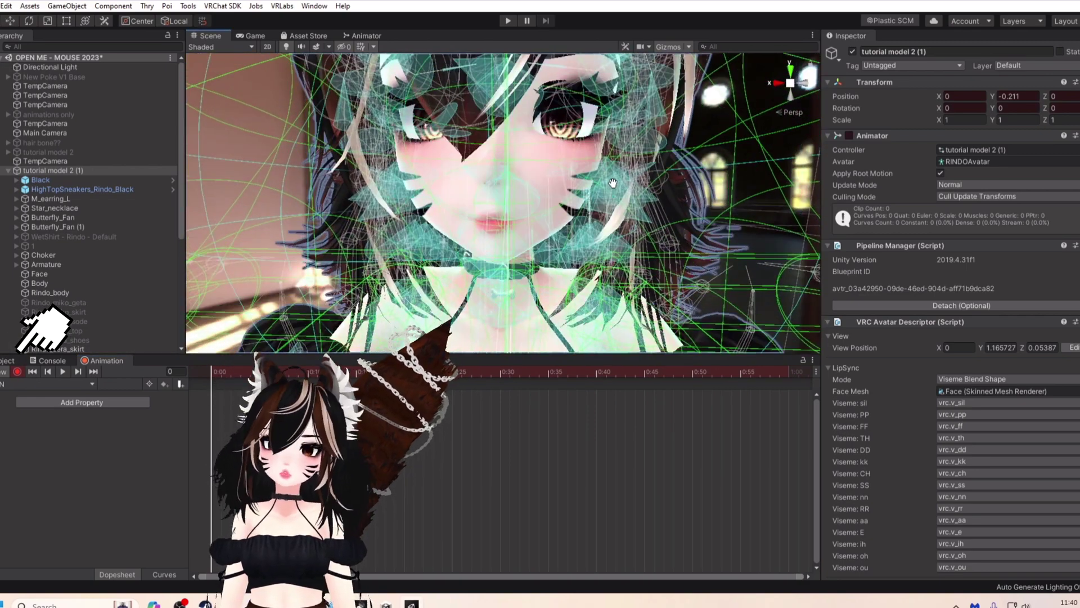
left_click(8, 360)
left_click_drag(779, 479, 579, 148)
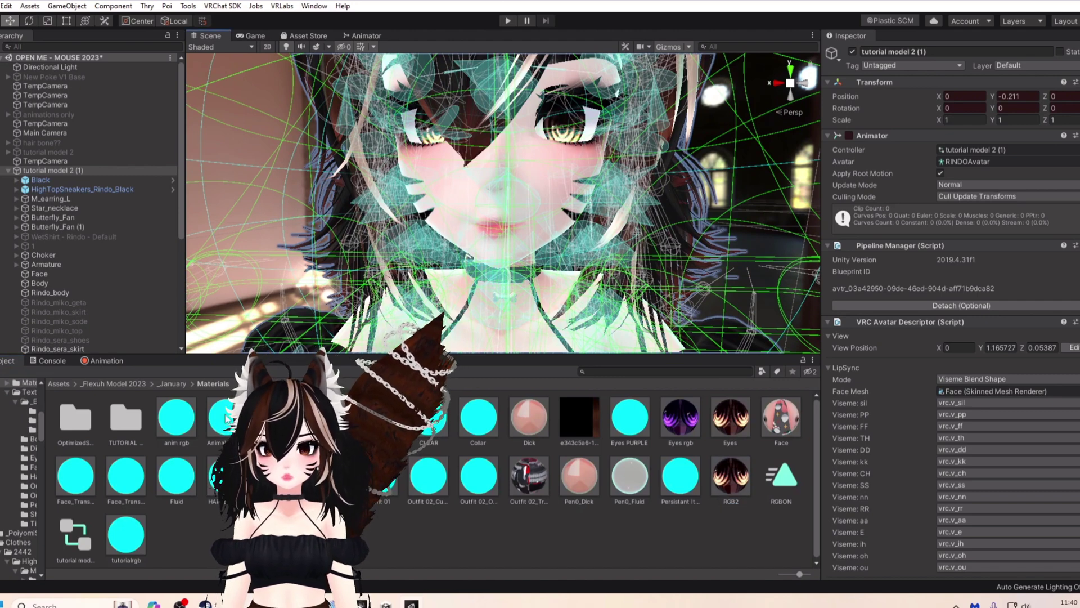
left_click(107, 360)
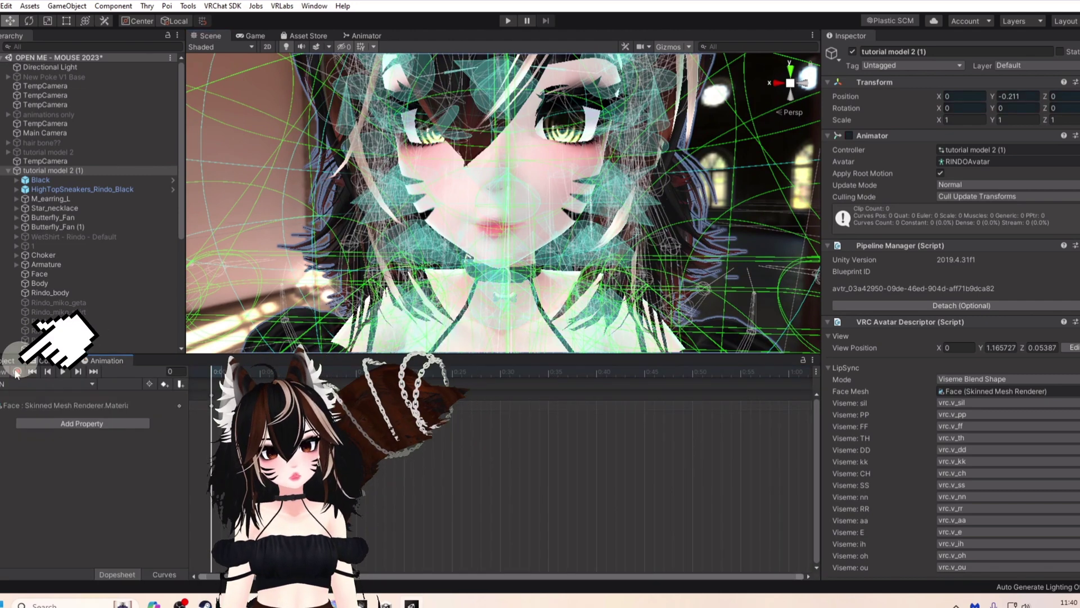
left_click(33, 384)
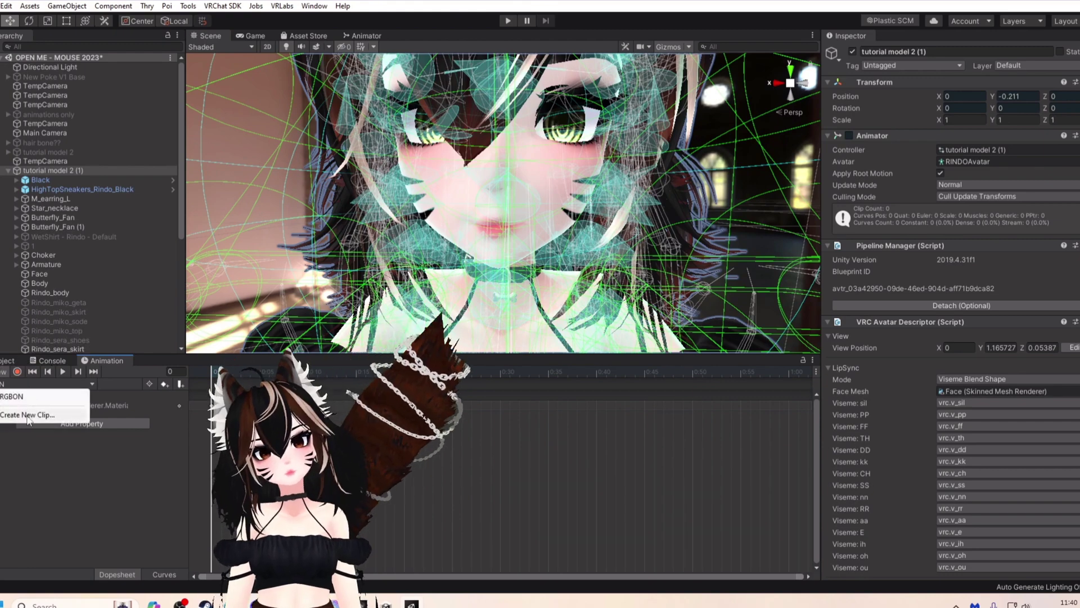
Step: Create a new animation clip saved as RGBOFF and turn on recording
left_click(27, 414)
type("RGBOFF")
key("Return")
left_click(17, 371)
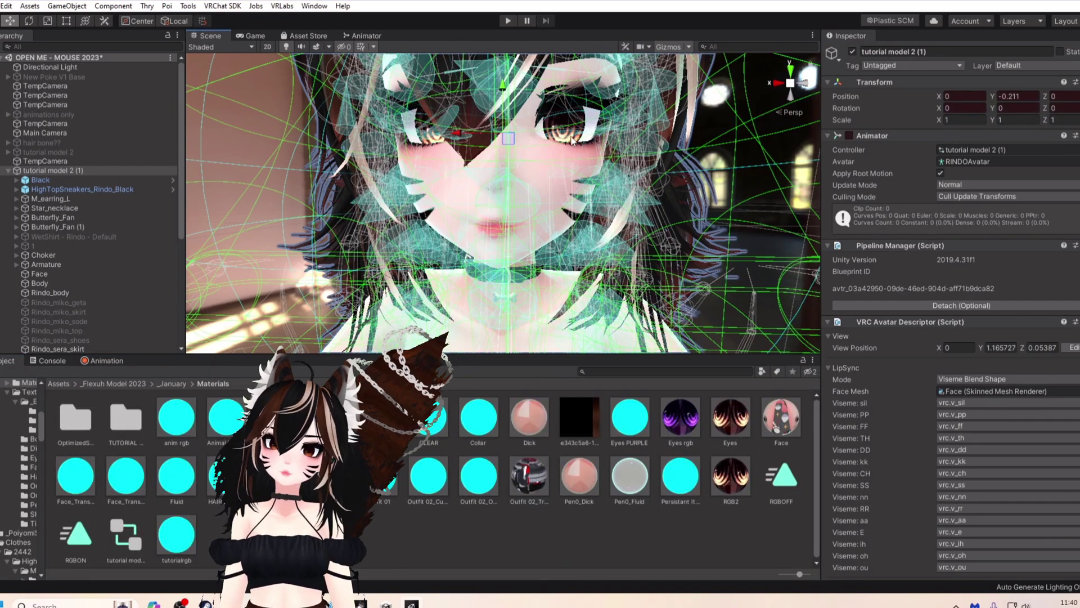
Step: Toggle recording for the RGBOFF clip repeatedly, leaving it switched on
left_click(101, 361)
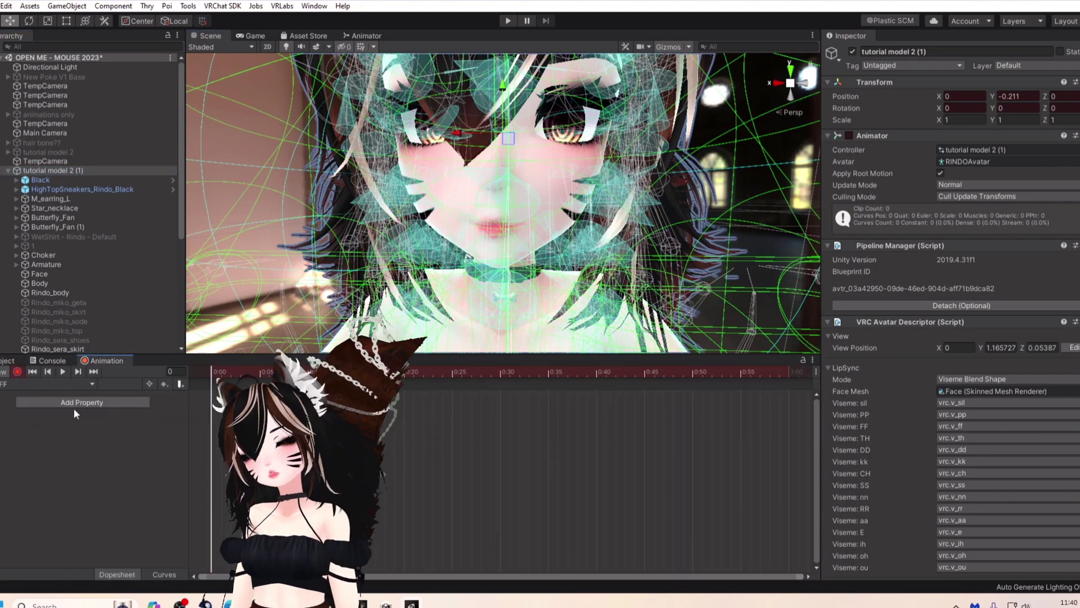
left_click(18, 371)
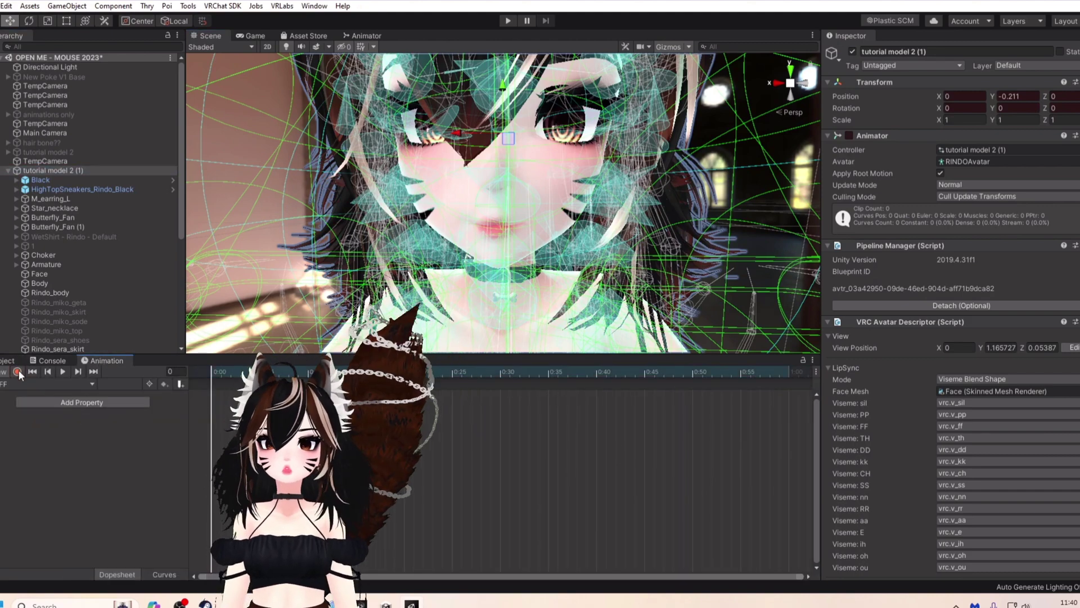
left_click(17, 371)
left_click(17, 372)
left_click(18, 372)
left_click(18, 371)
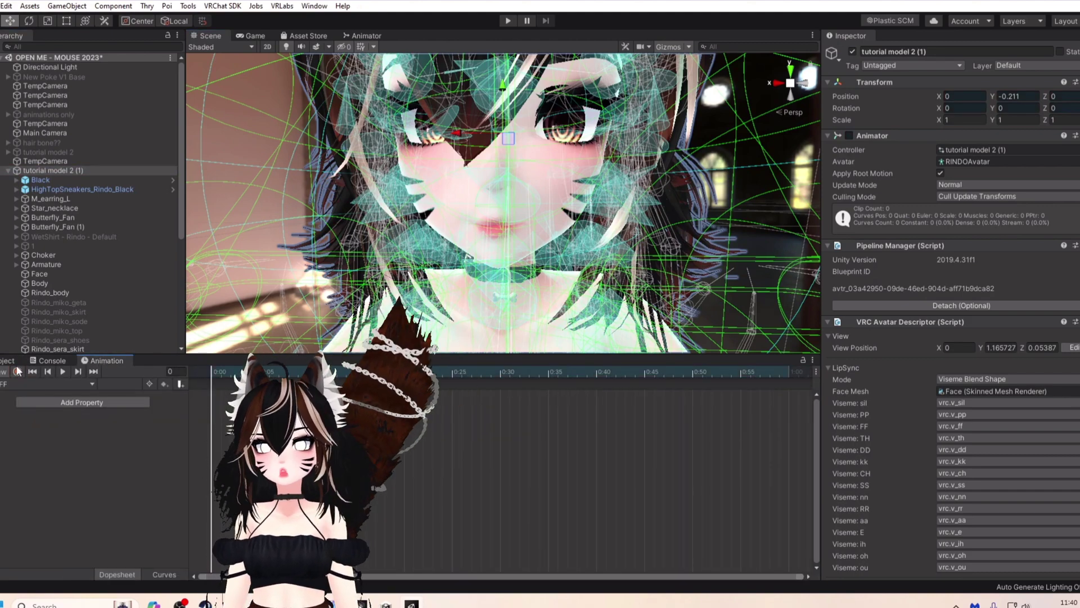
left_click(18, 371)
left_click(17, 371)
left_click(17, 371)
left_click(17, 371)
left_click(18, 371)
left_click(18, 371)
left_click(17, 371)
left_click(17, 372)
left_click(18, 372)
left_click(18, 371)
left_click(18, 372)
left_click(17, 372)
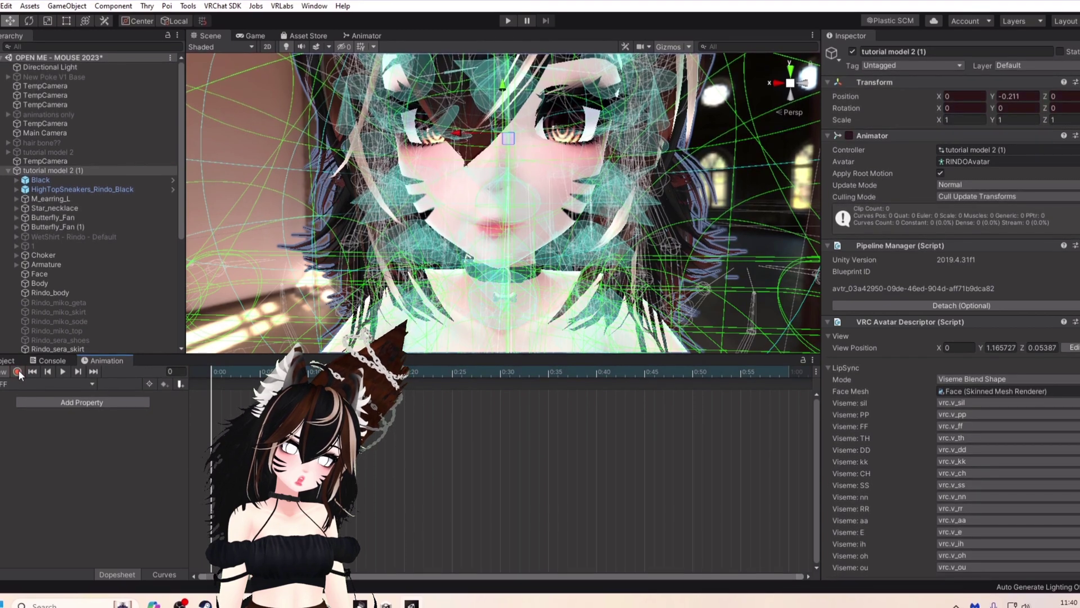
left_click(17, 371)
left_click(17, 372)
left_click(17, 371)
left_click(9, 360)
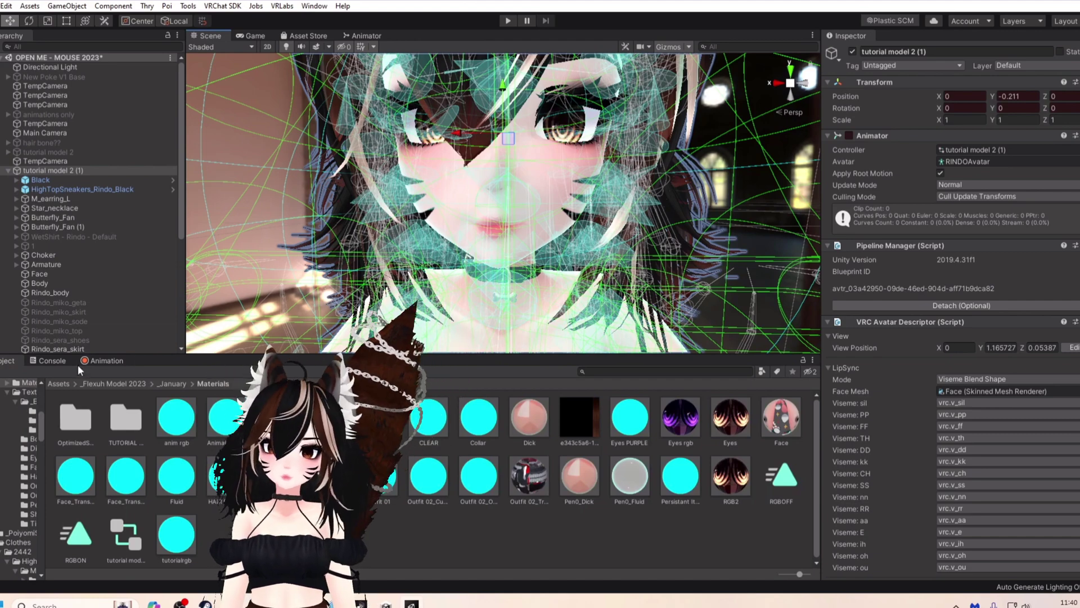
Step: Open tutorial model 2 (1)'s RINDO_FX controller from its Avatar Descriptor
left_click(103, 360)
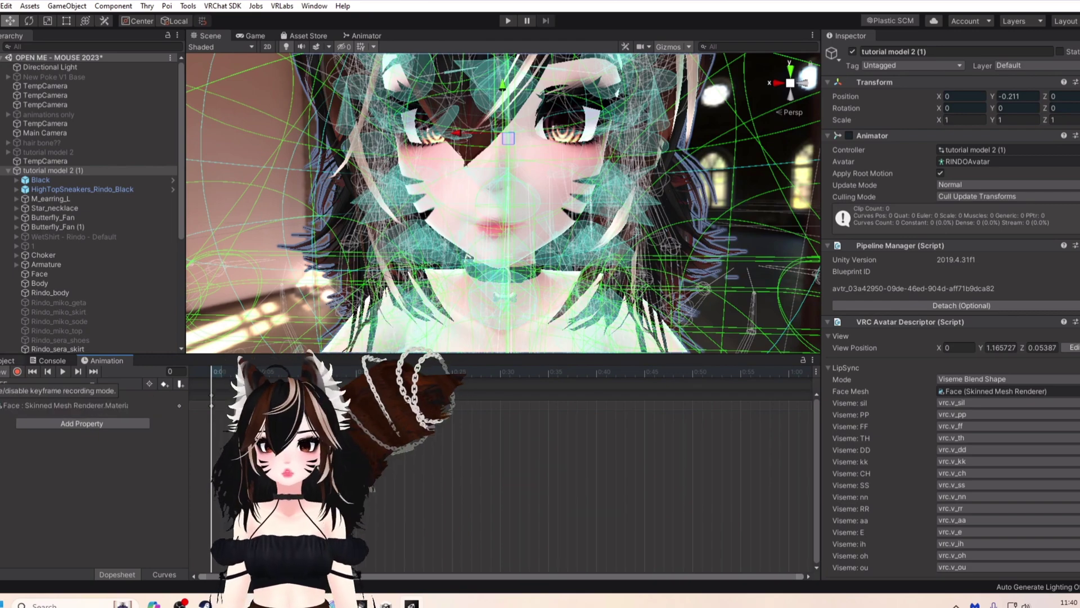
left_click(8, 360)
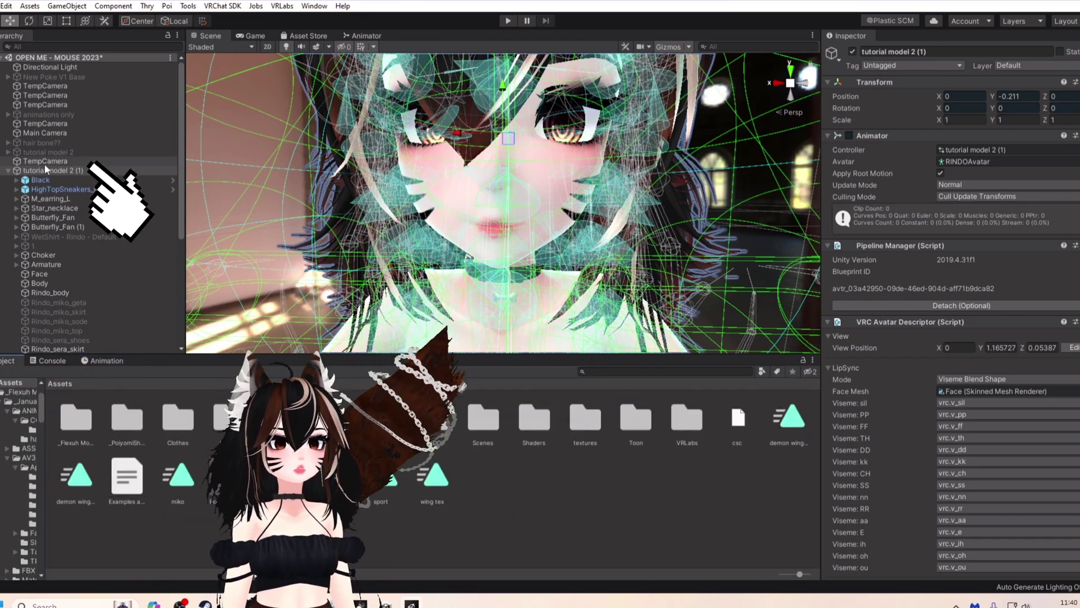
left_click(45, 169)
scroll(880, 420, "down", 10)
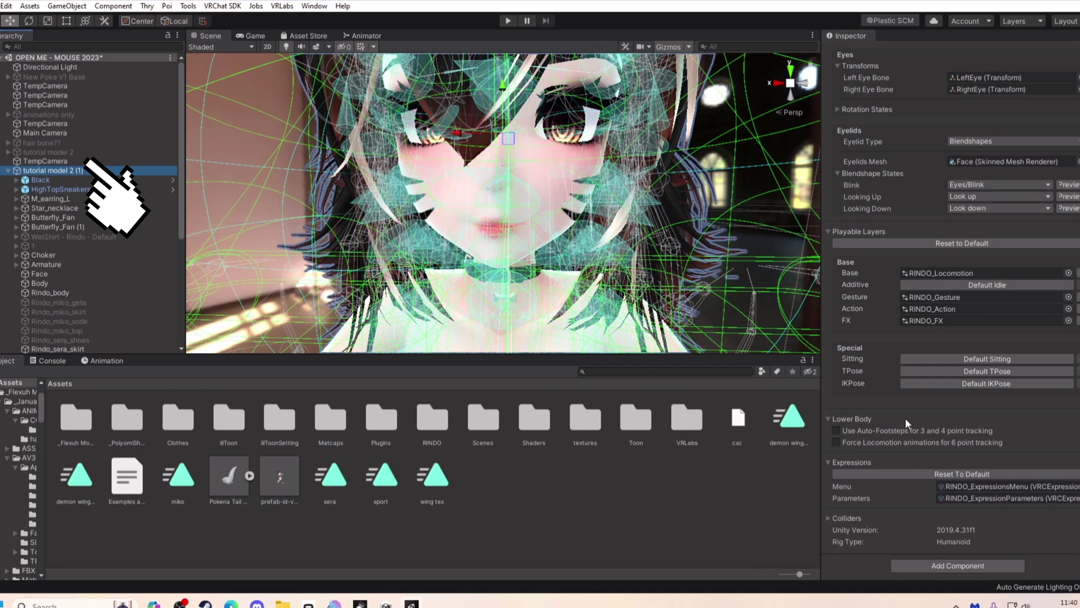
double_click(943, 319)
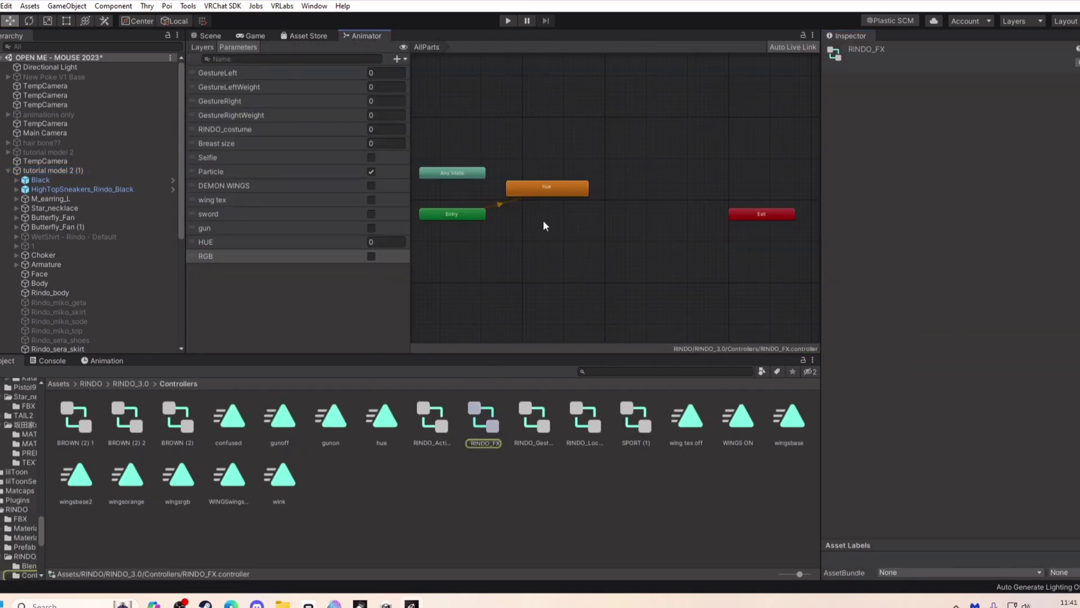
Step: Open the controller's RGB layer and search the Project for RGB
left_click(202, 46)
left_click(255, 332)
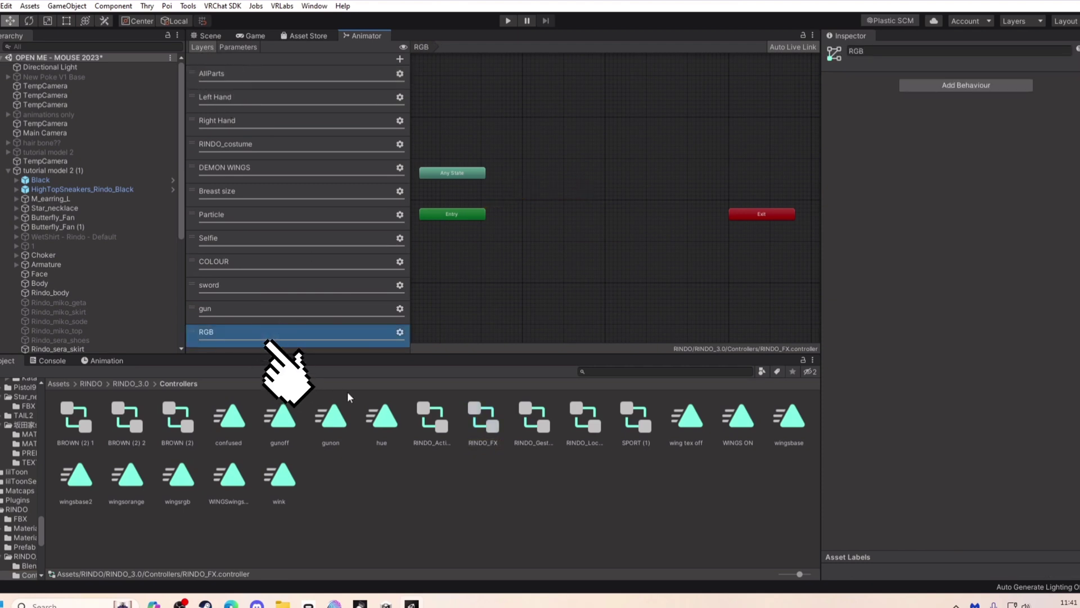
left_click(607, 373)
type("R")
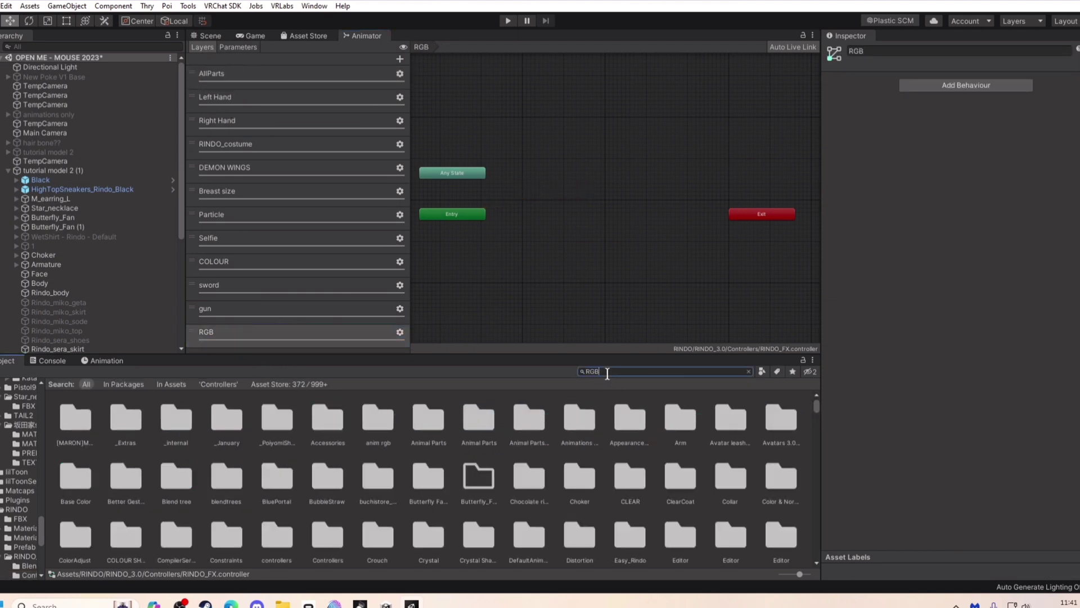
type("GB")
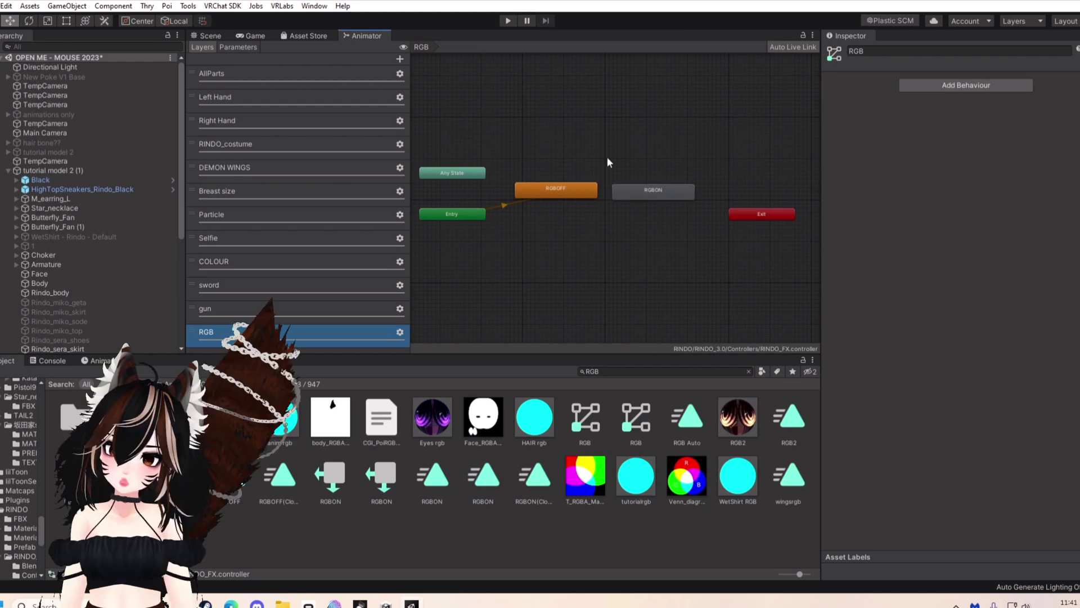
Step: Make transitions from RGBOFF to RGBON and from RGBON back to RGBOFF
left_click(559, 190)
right_click(560, 192)
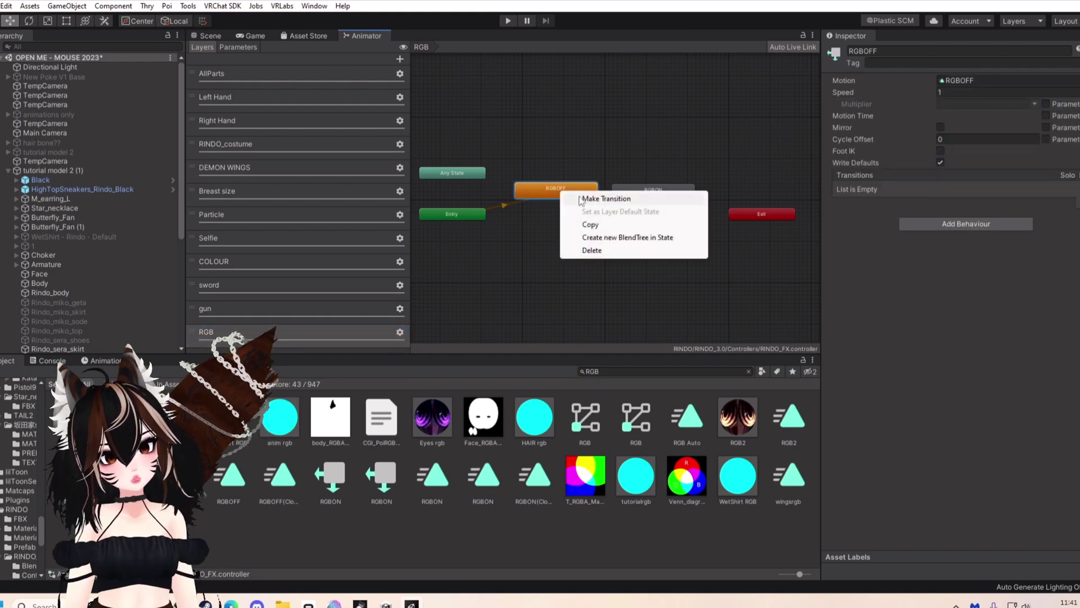
left_click(585, 198)
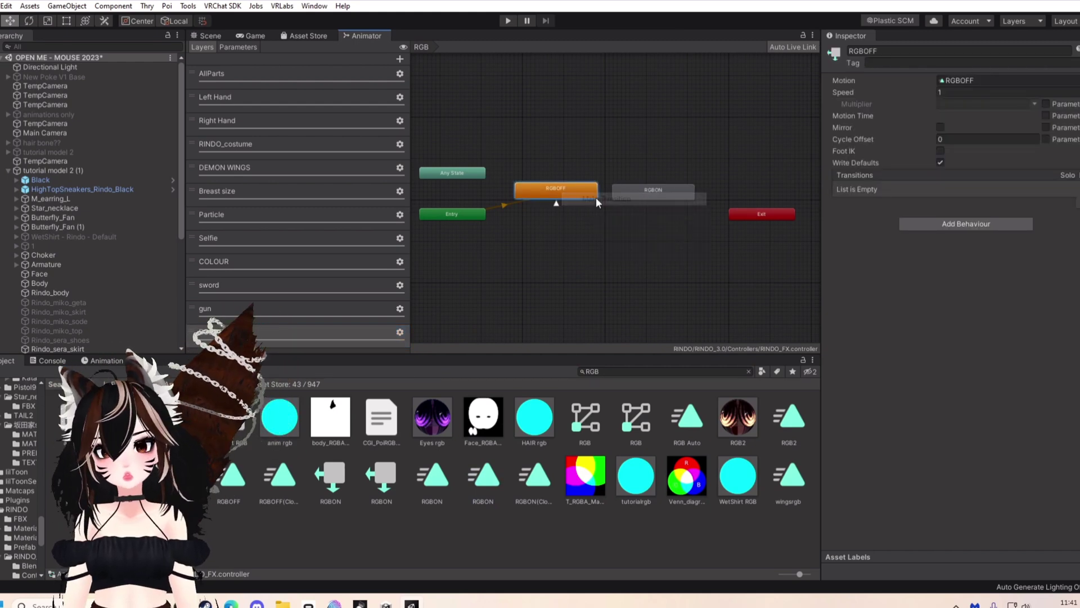
left_click(618, 198)
left_click(625, 192)
right_click(626, 192)
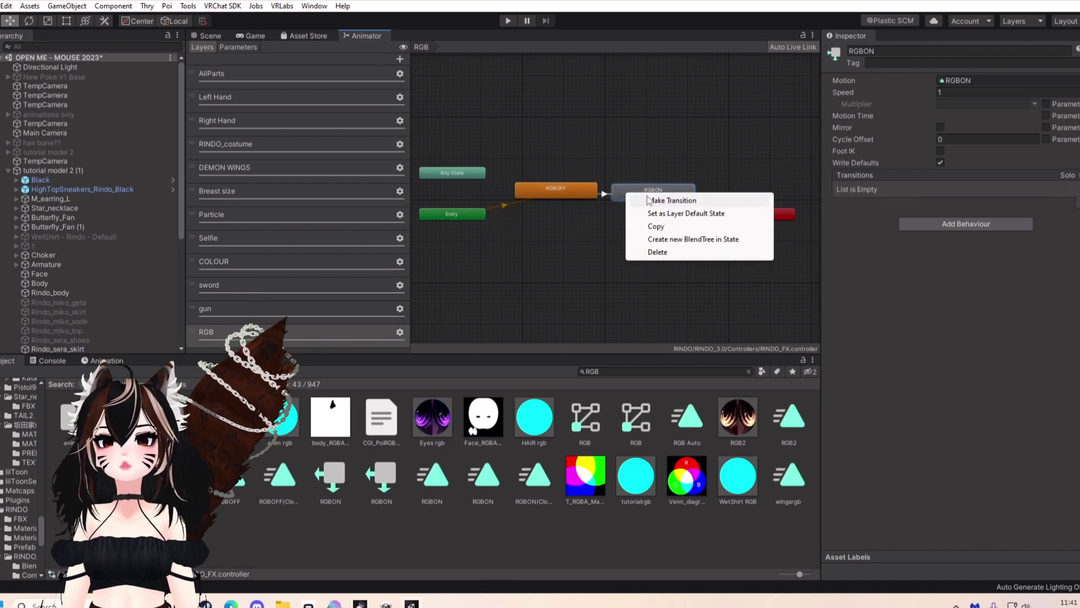
left_click(641, 198)
left_click(575, 192)
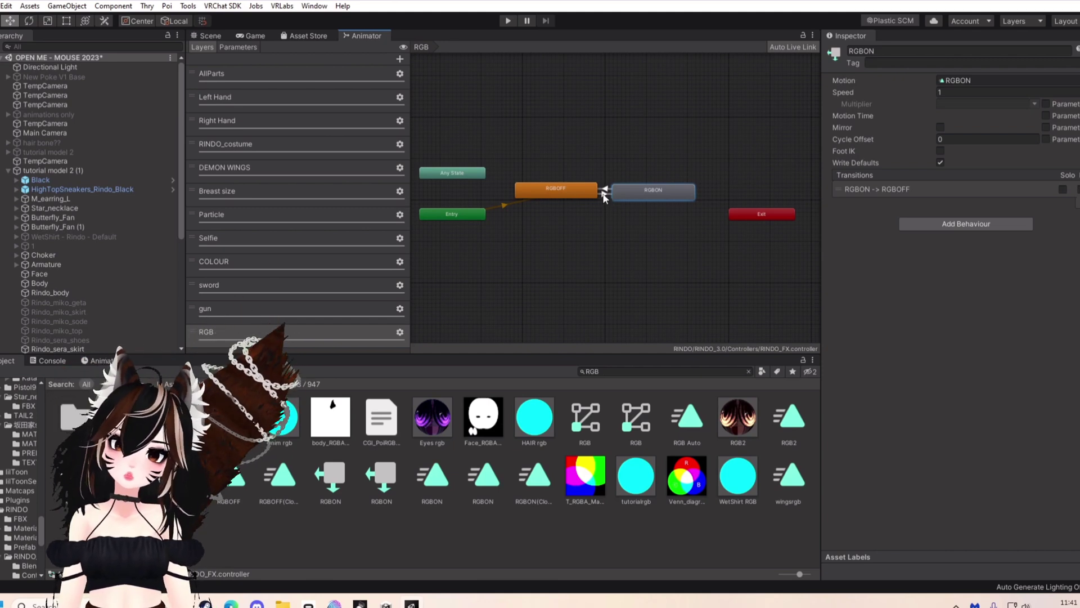
Step: Condition RGBOFF→RGBON on RGB true and the return transition on RGB false
left_click(603, 194)
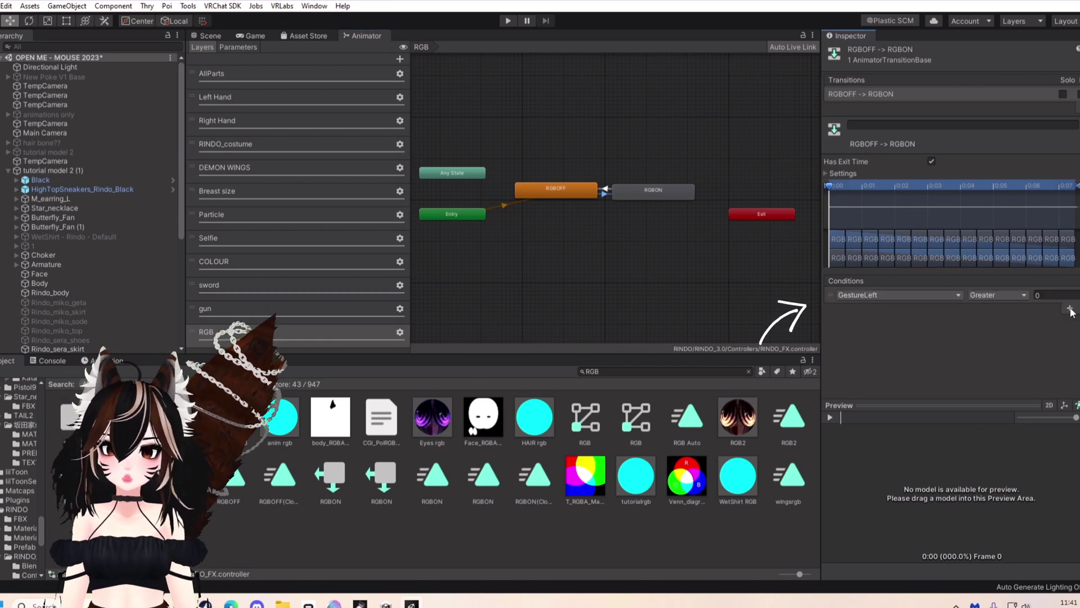
left_click(933, 293)
scroll(886, 417, "down", 2)
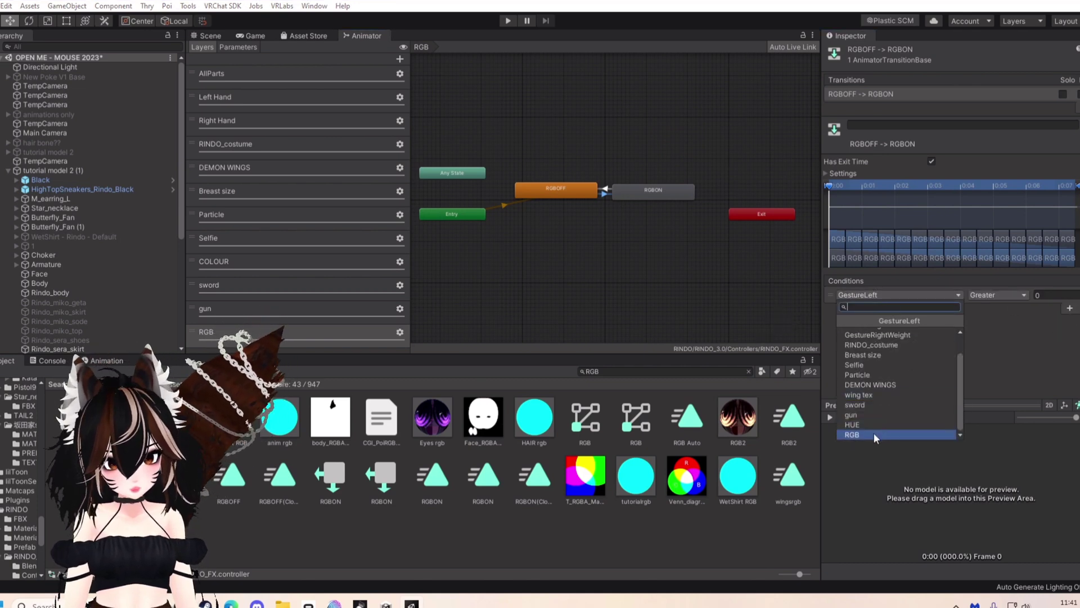
left_click(873, 433)
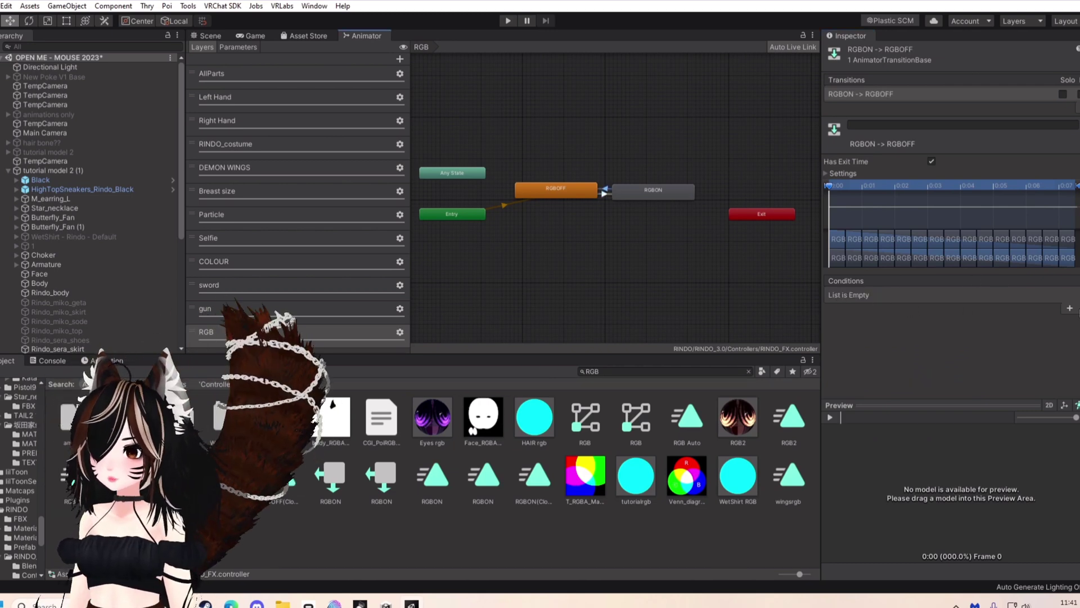
left_click(861, 295)
scroll(863, 424, "down", 2)
left_click(865, 431)
left_click(1003, 296)
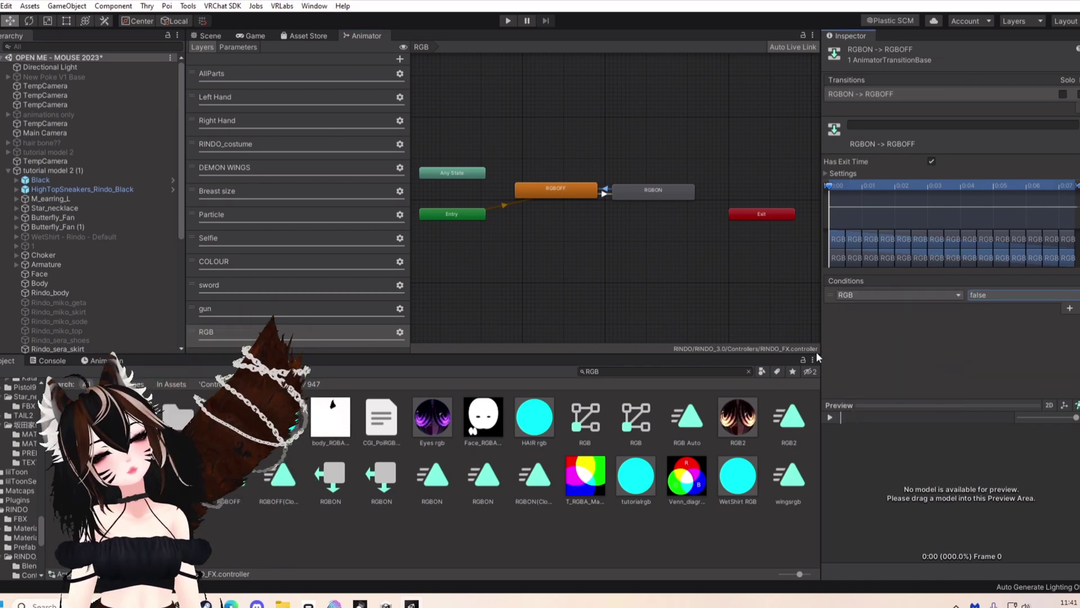
Step: Enable tutorial model 2 and disable tutorial model 2 (1) in the scene
left_click(39, 170)
left_click(42, 152)
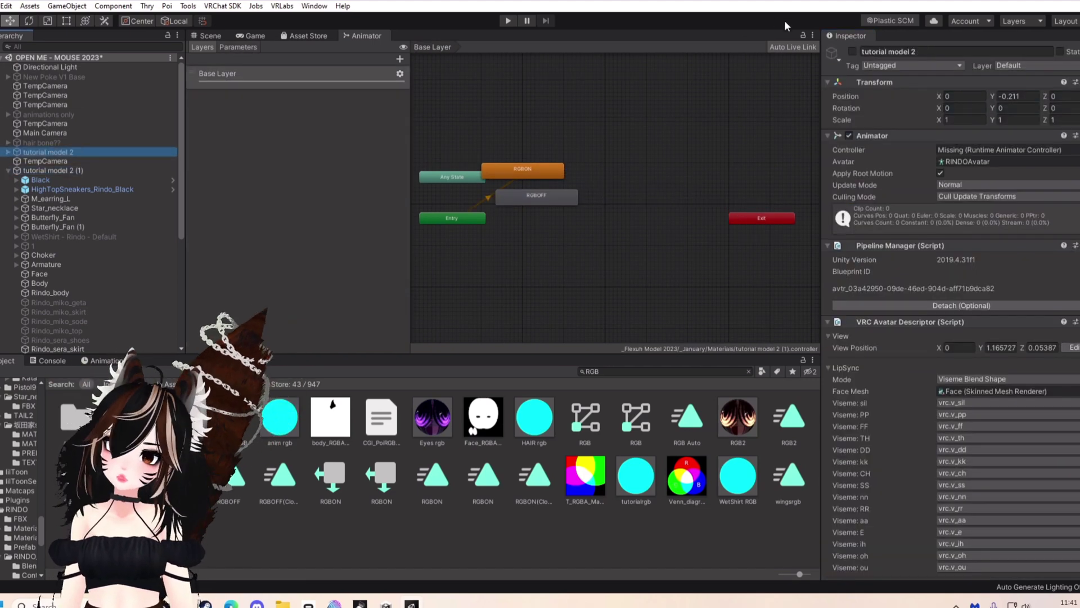
left_click(853, 52)
left_click(53, 170)
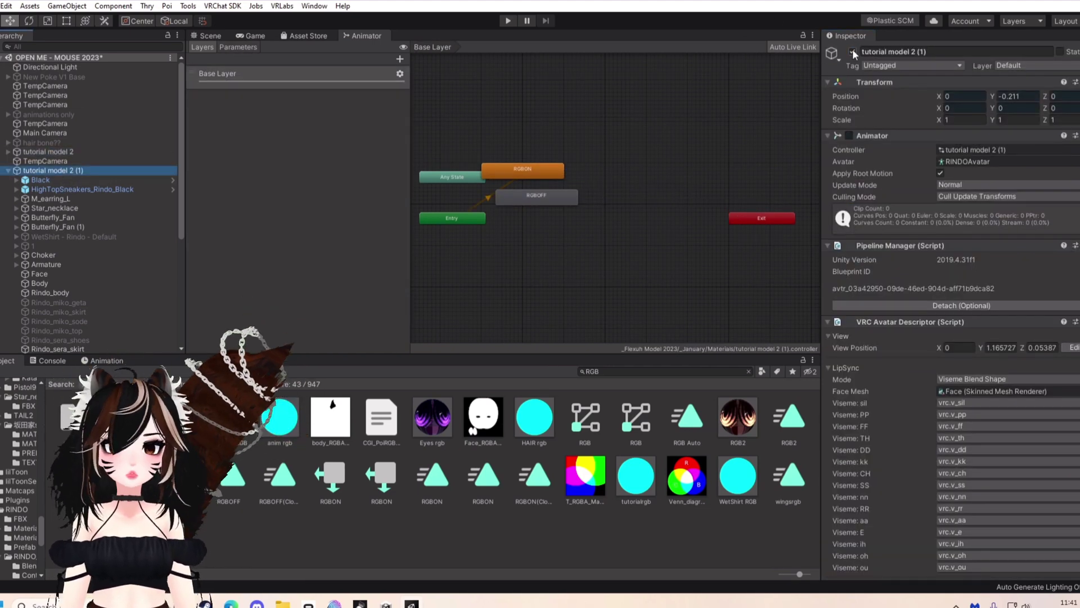
left_click(854, 51)
Step: Frame tutorial model 2 in the Scene view
left_click(210, 36)
left_click(48, 152)
key("f")
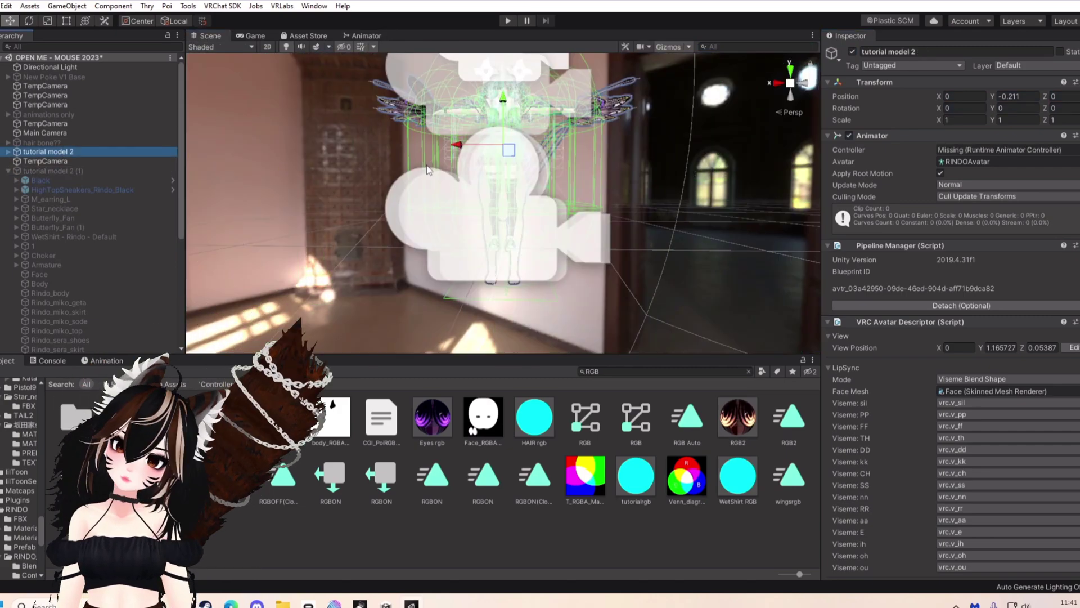
left_click(253, 186)
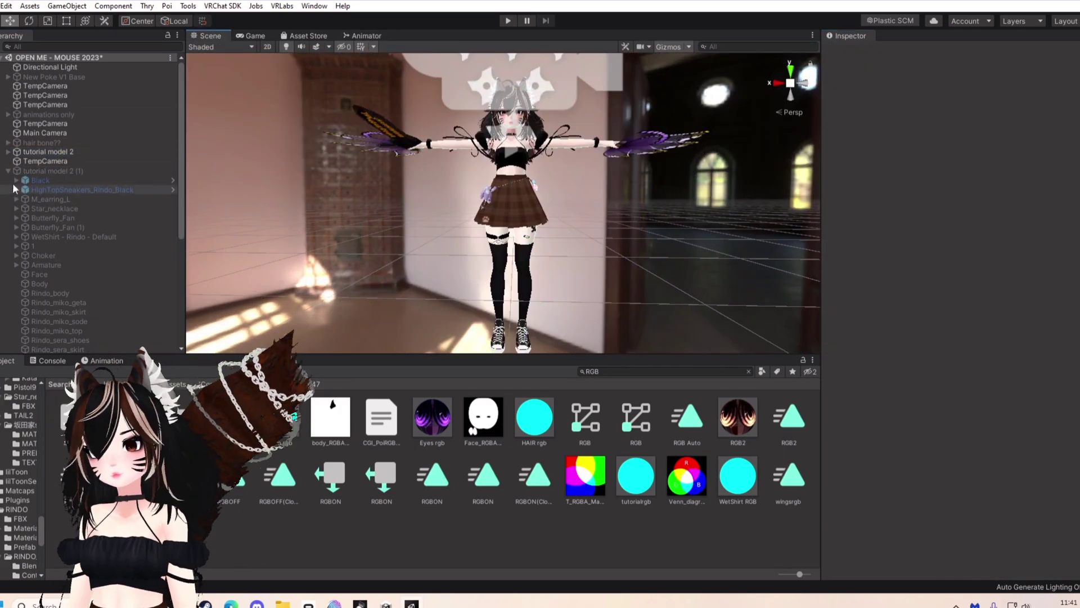
left_click(45, 152)
Step: Open and close the VRChat SDK Control Panel, then recheck both avatars
left_click(222, 6)
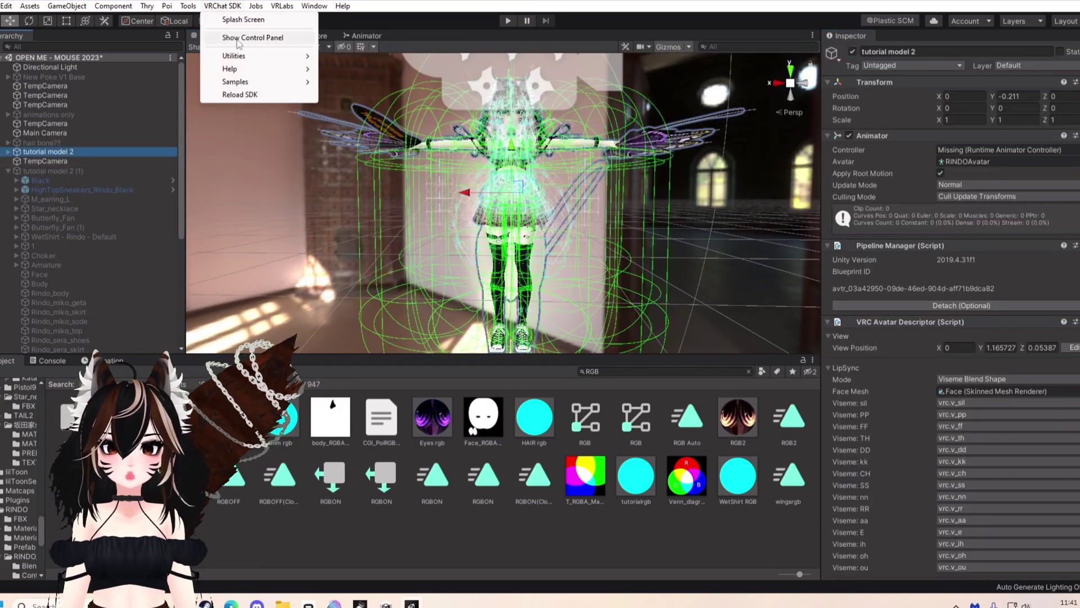
left_click(237, 39)
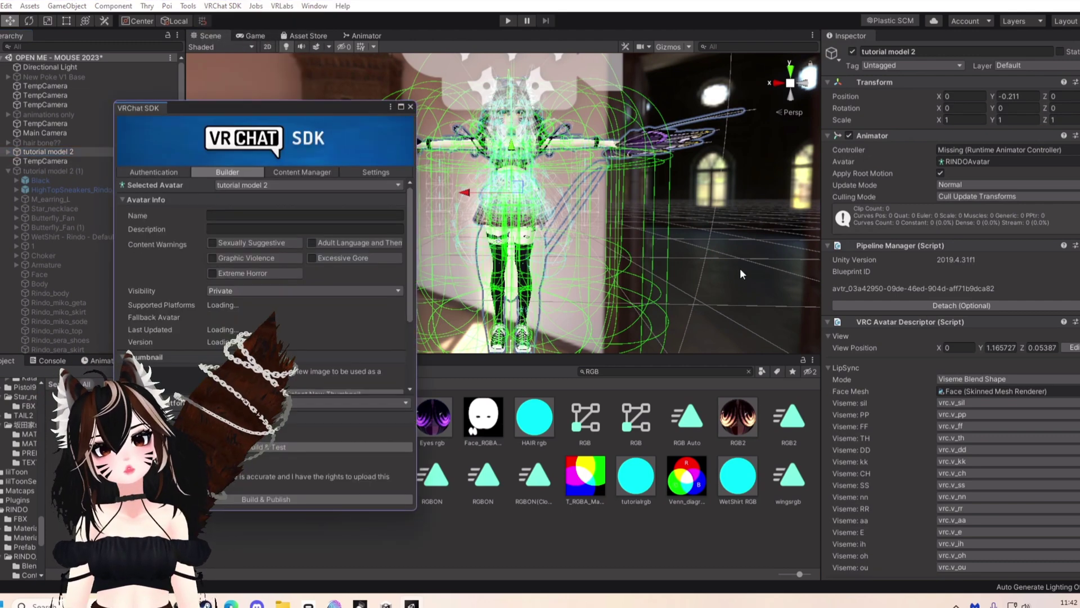
left_click(410, 107)
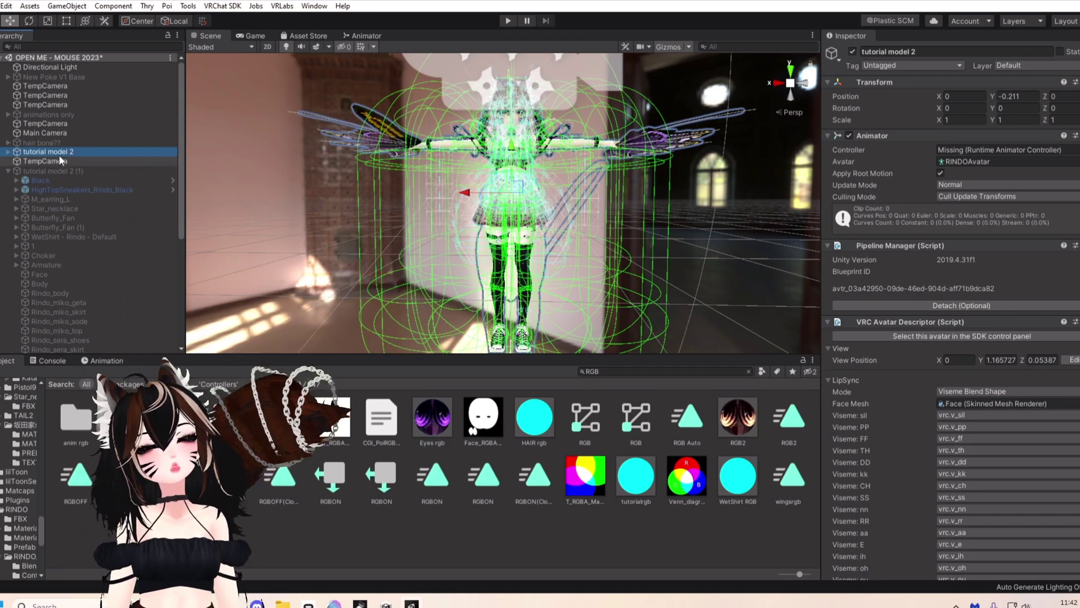
left_click(102, 360)
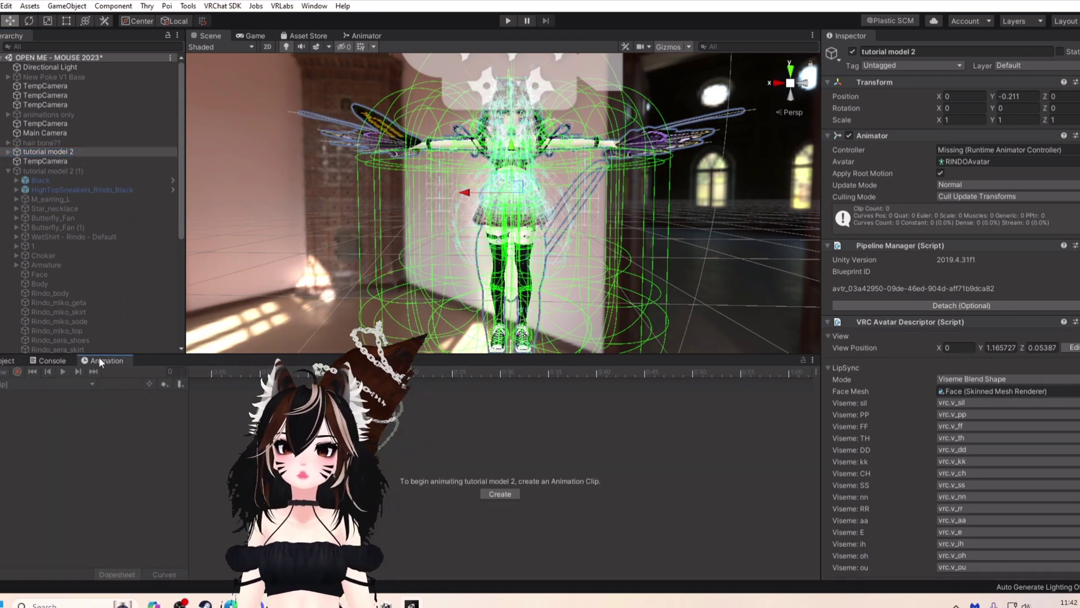
left_click(55, 169)
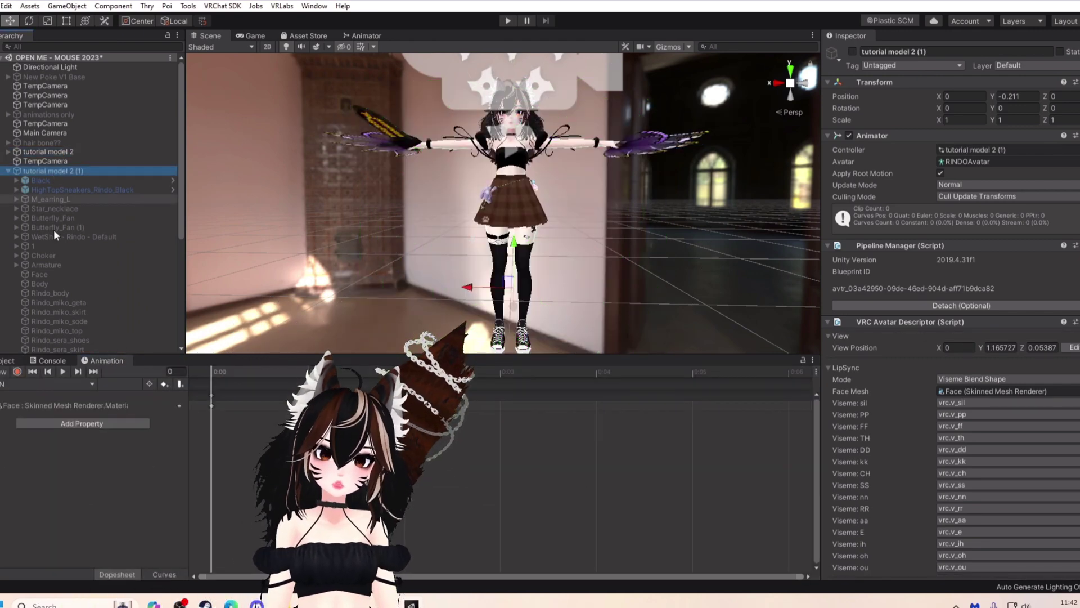
left_click(42, 153)
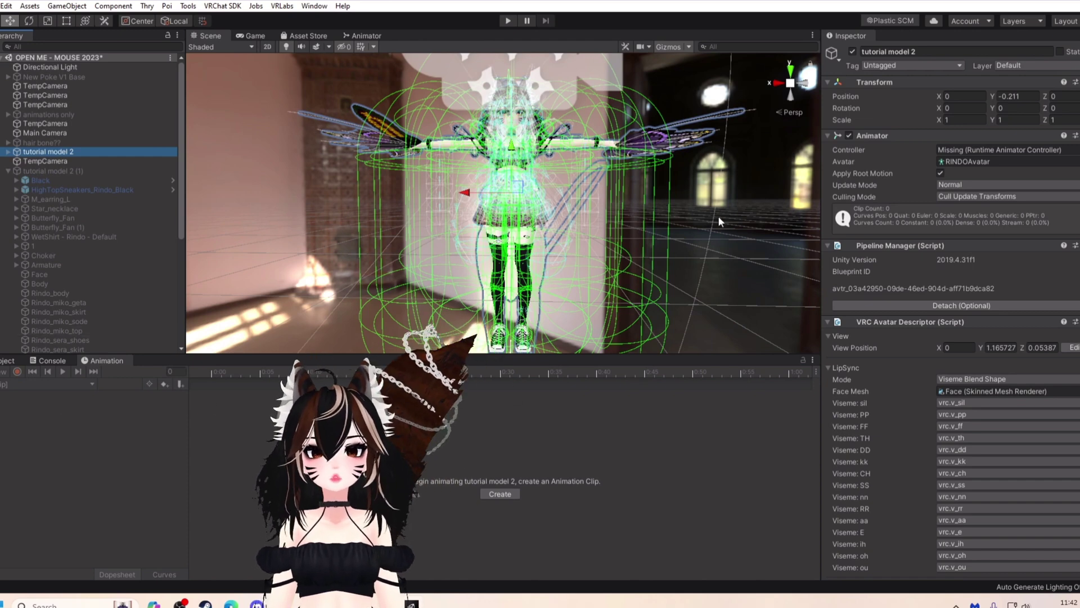
left_click(753, 236)
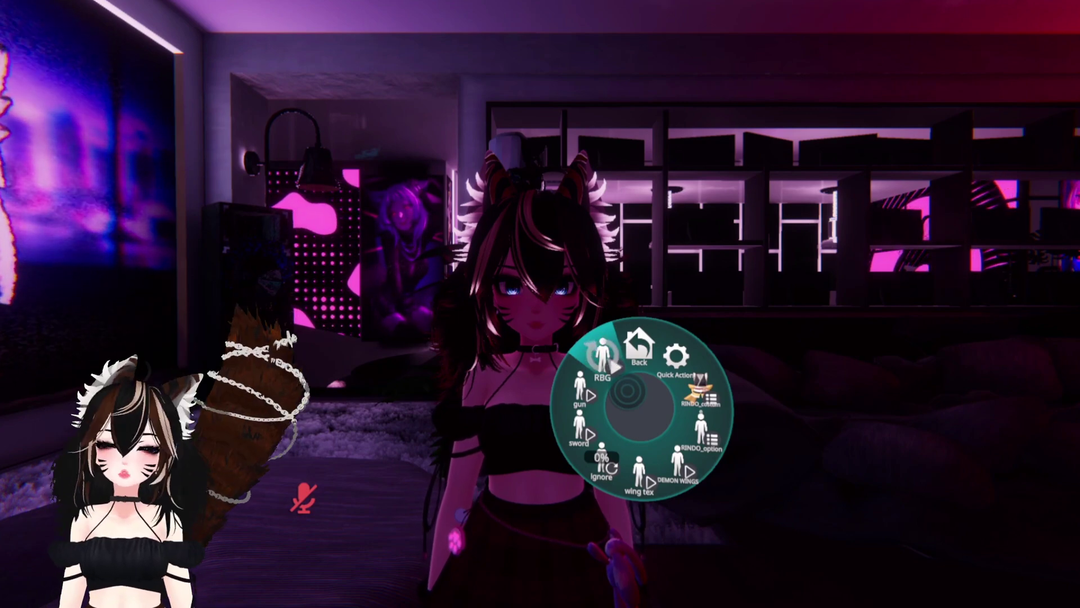
Step: Close the Action Menu and walk to the mirror to watch the eyes shift colour
key("r")
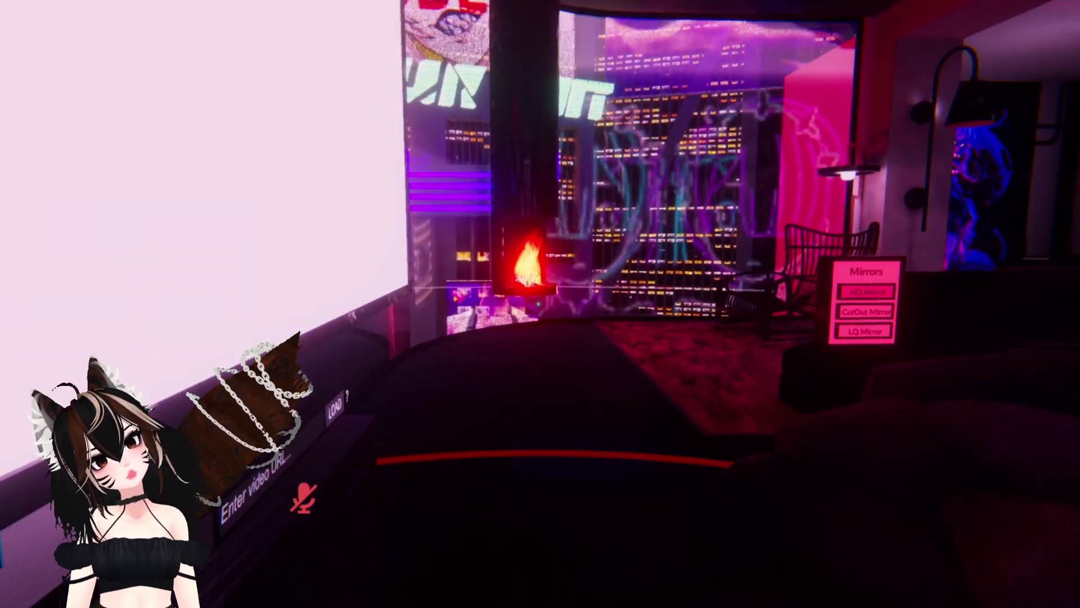
key("w")
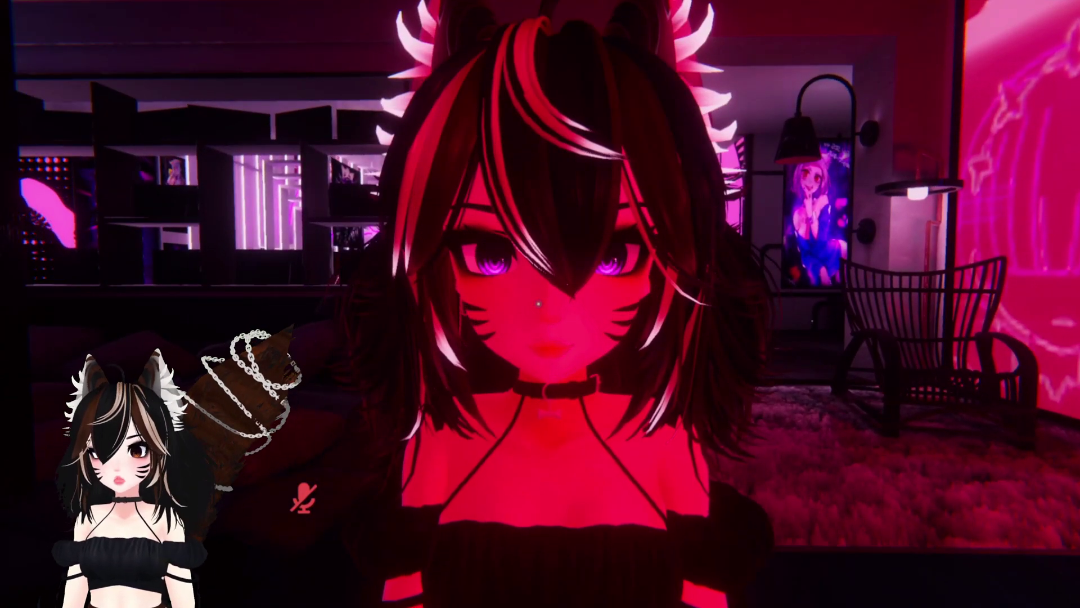
key("s")
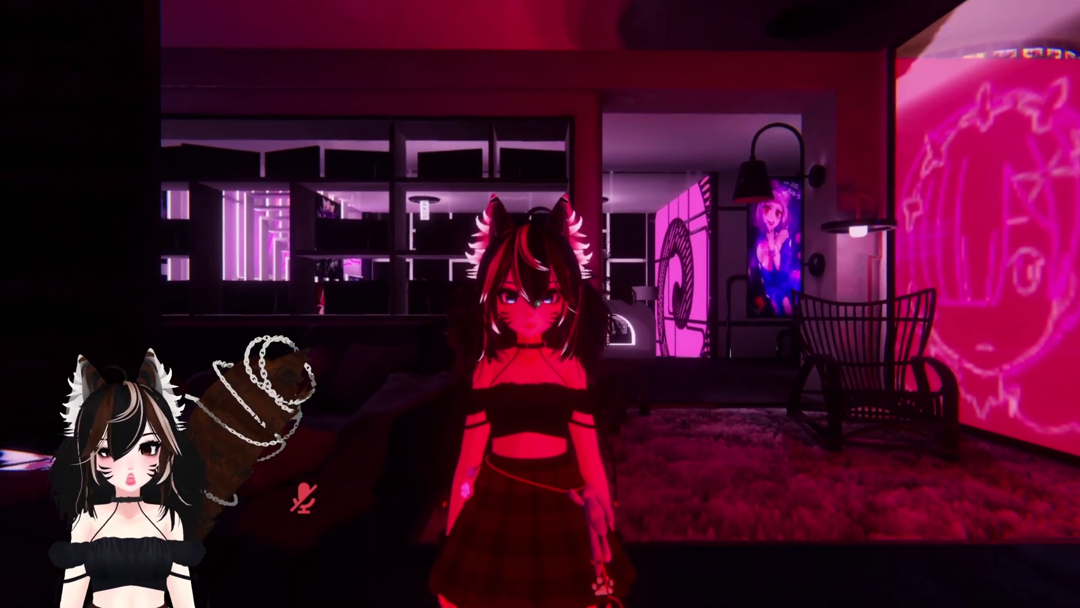